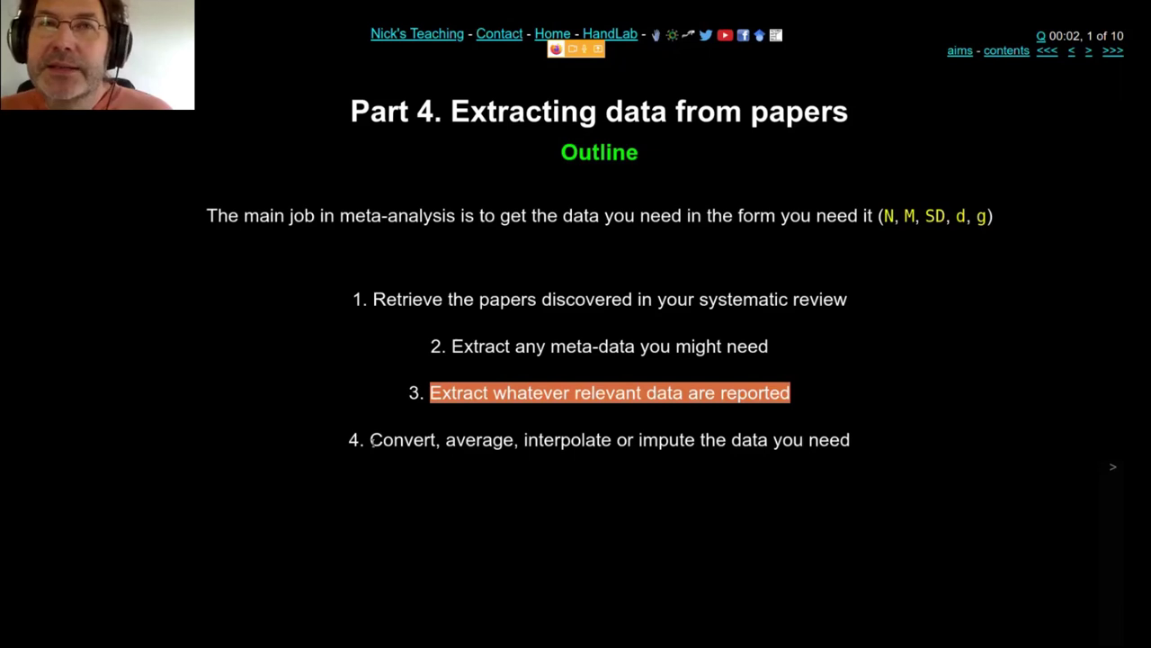
- Highlight the third and fourth outline points, then zoom the page out to fit the flowchart
drag(370, 440, 851, 441)
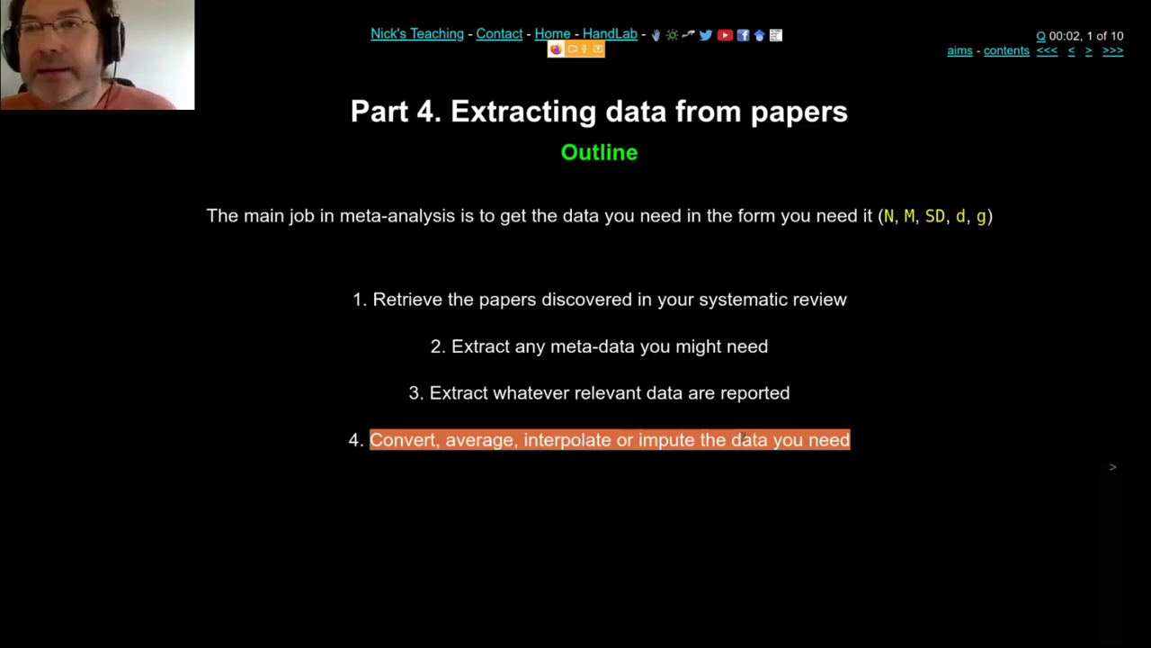
click(700, 405)
triple_click(700, 402)
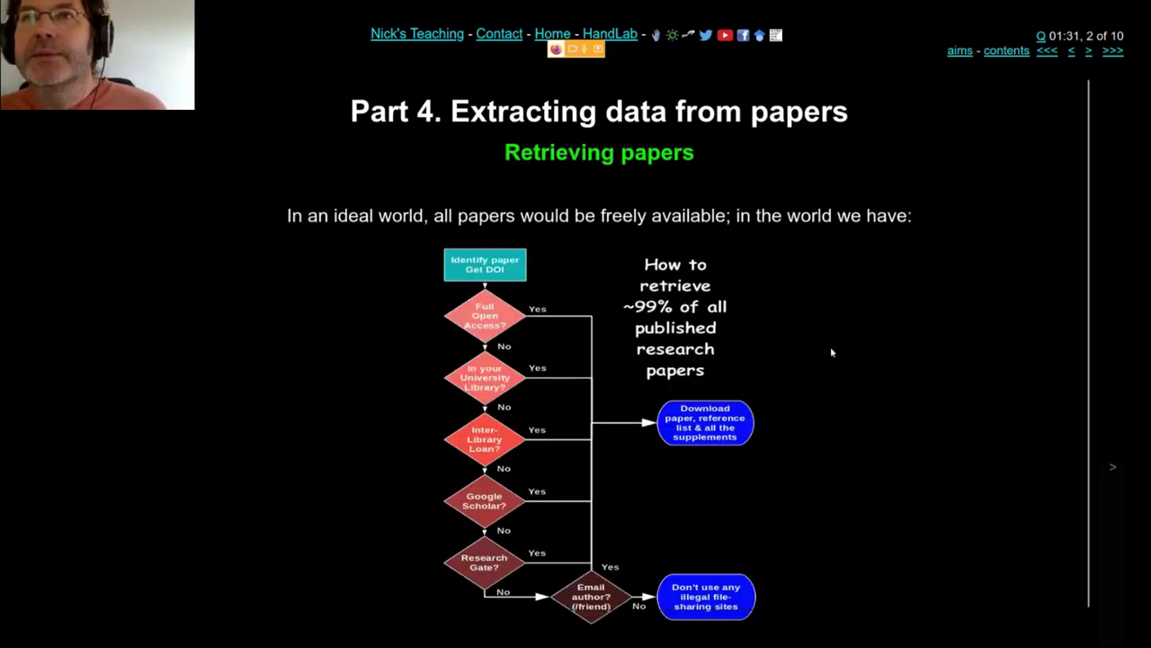
key(ctrl+minus)
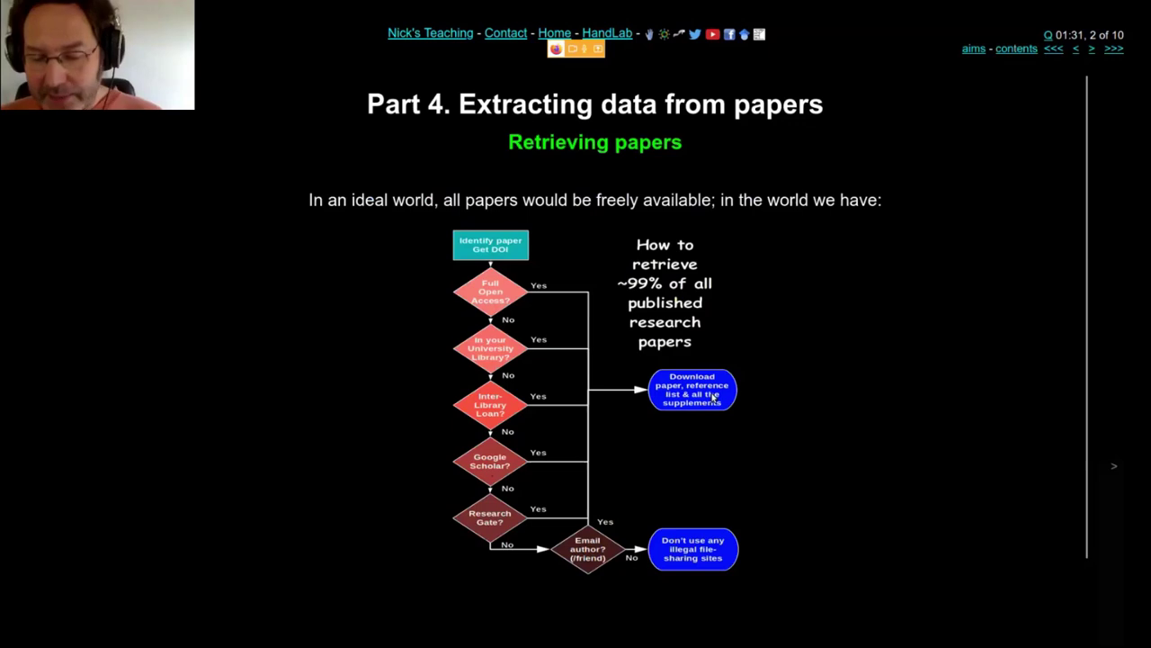
- Go to slide 3, 'Extracting meta-data from papers', with the '>' link
click(1114, 465)
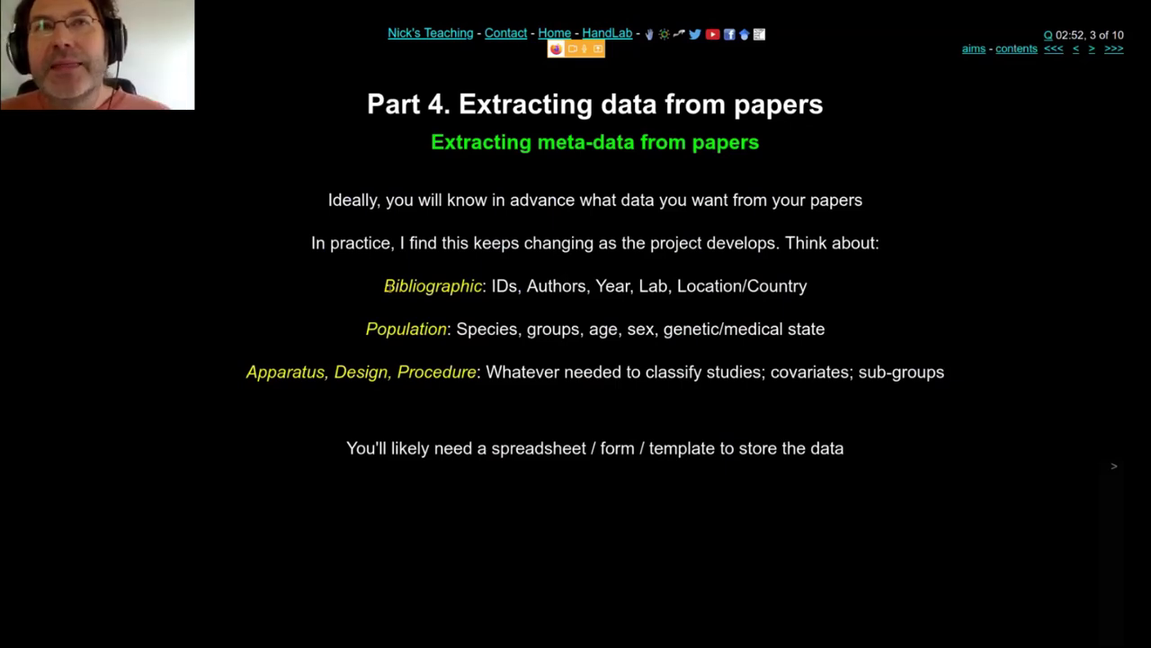
drag(383, 286, 849, 291)
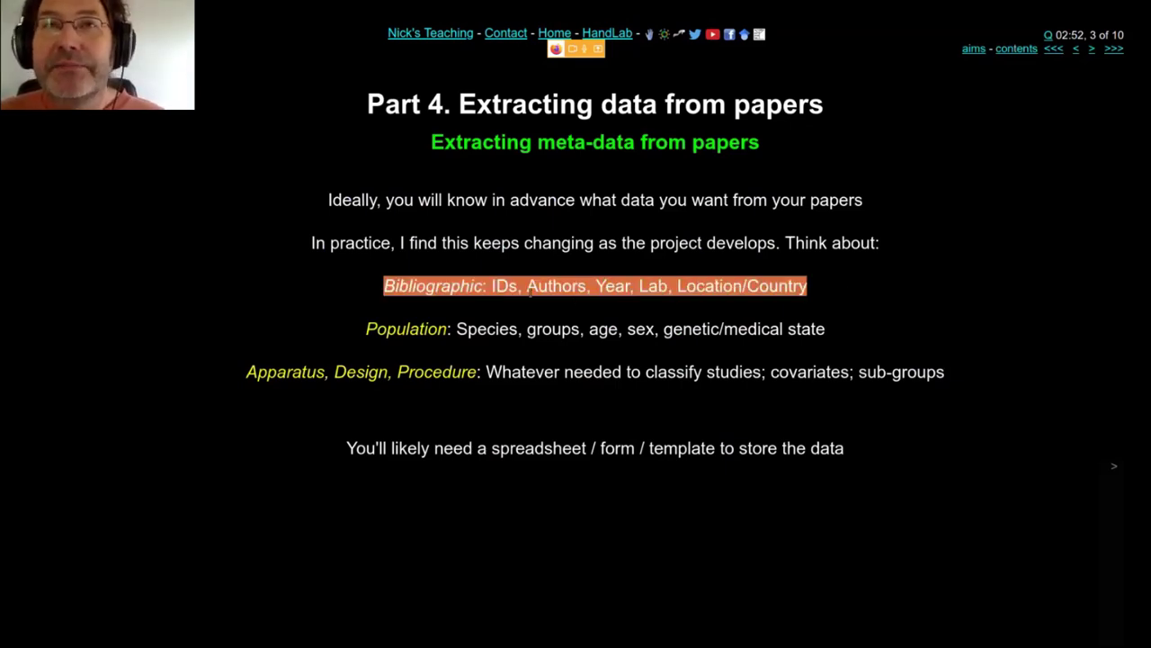
double_click(501, 286)
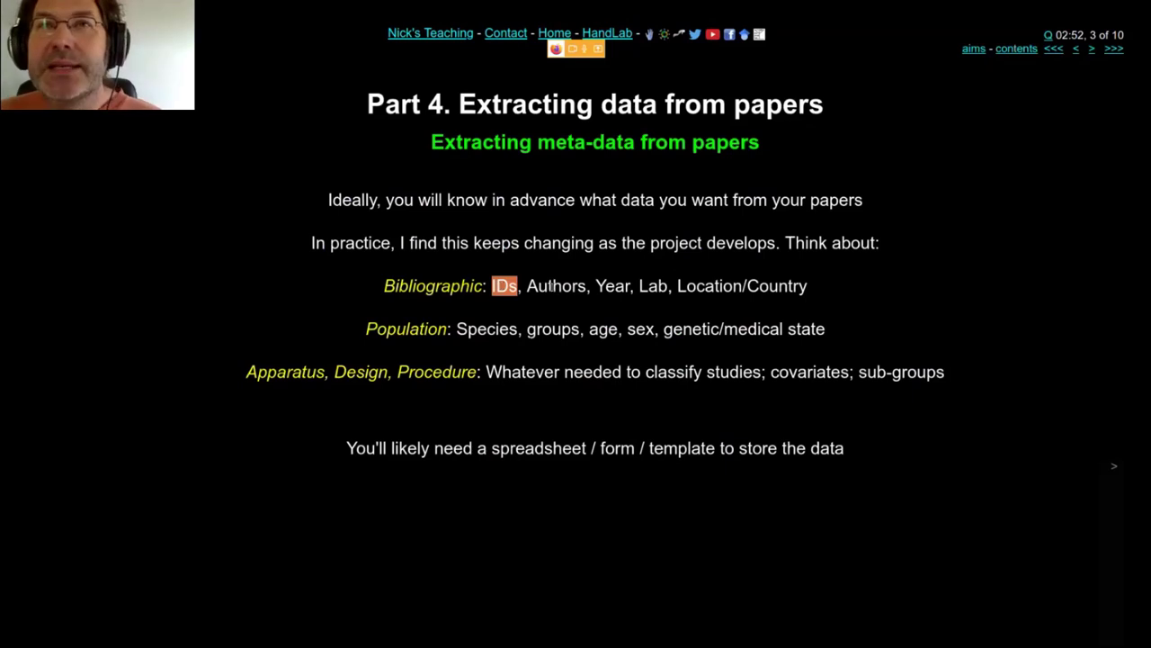
double_click(555, 286)
click(655, 286)
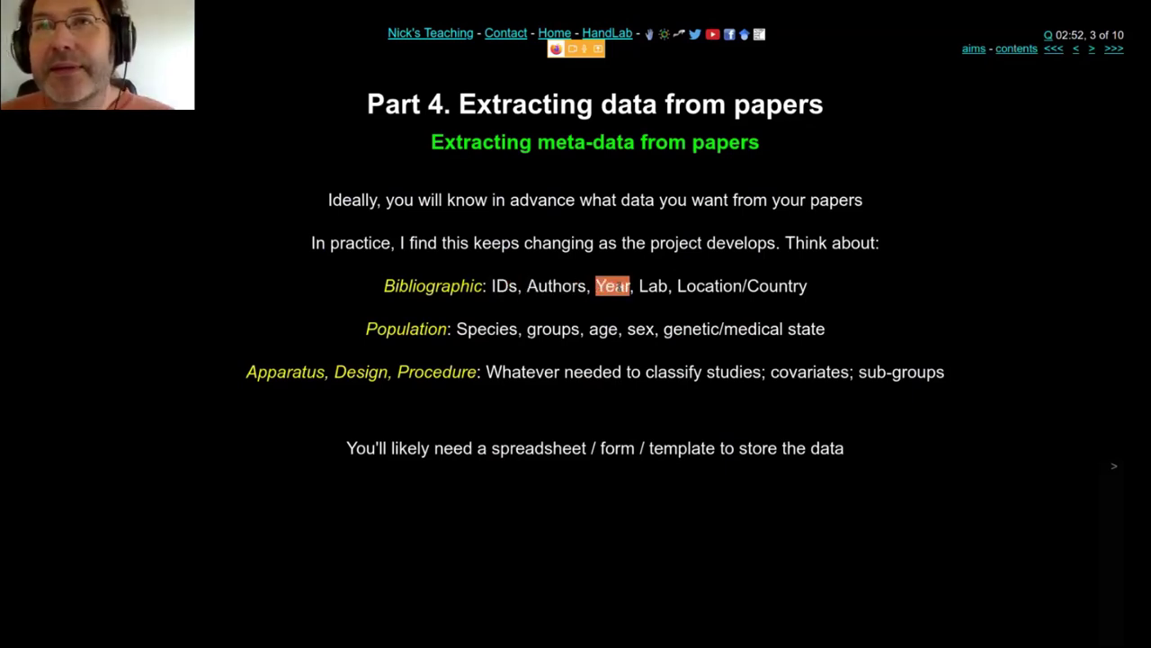
double_click(709, 286)
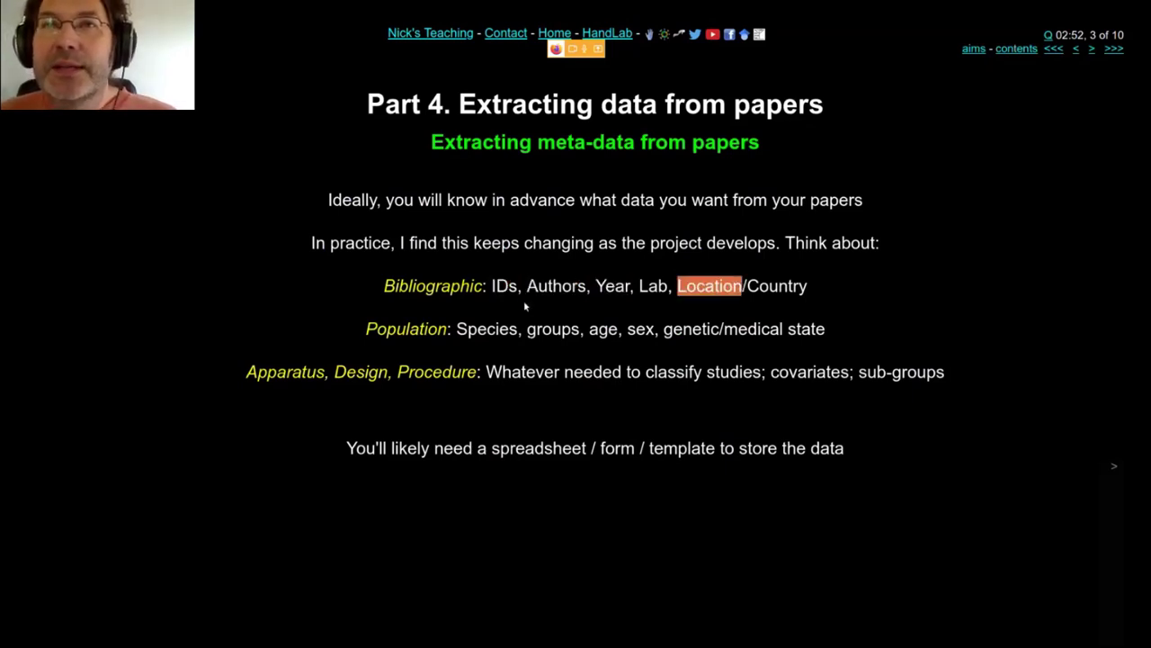
click(527, 306)
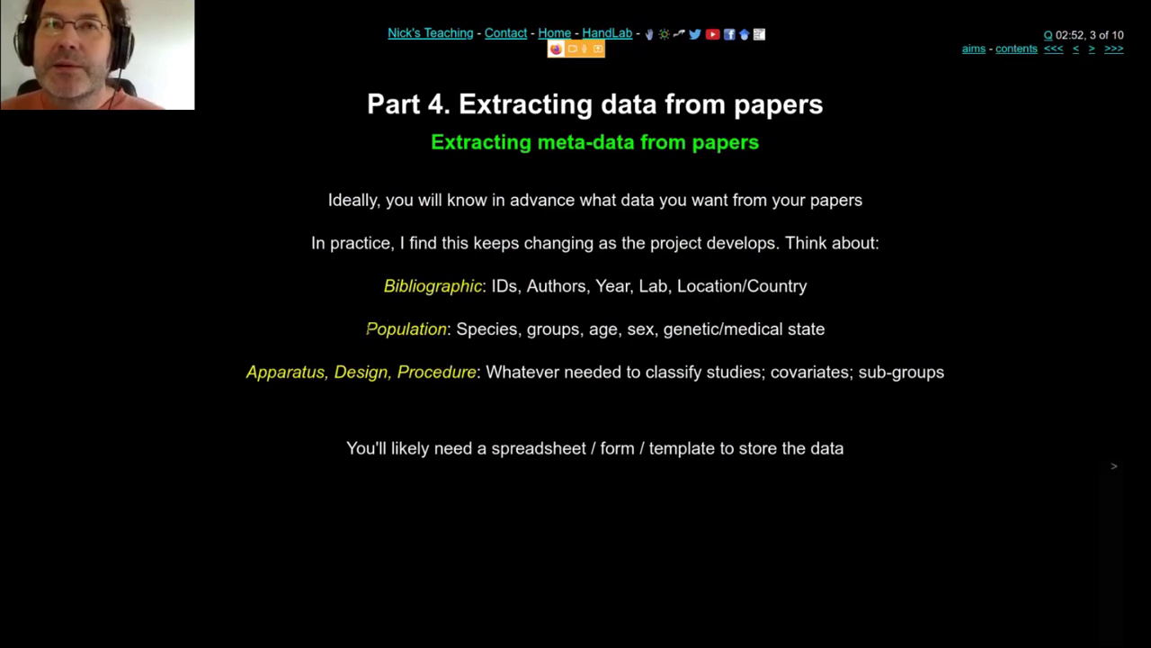
drag(367, 330, 827, 331)
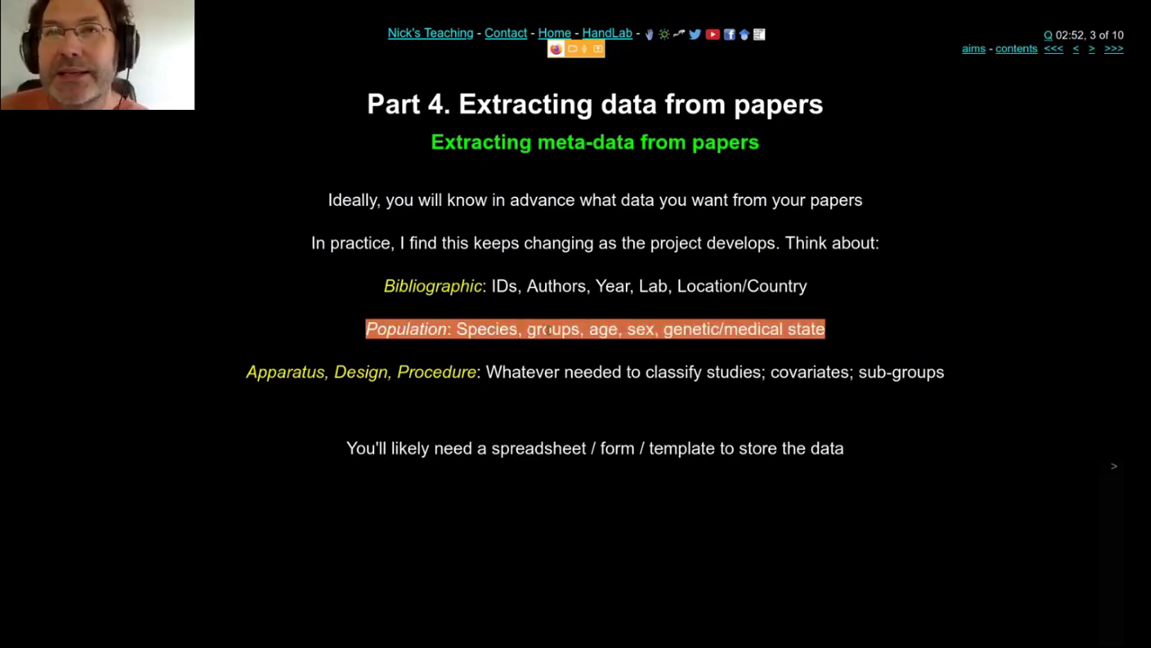
click(827, 329)
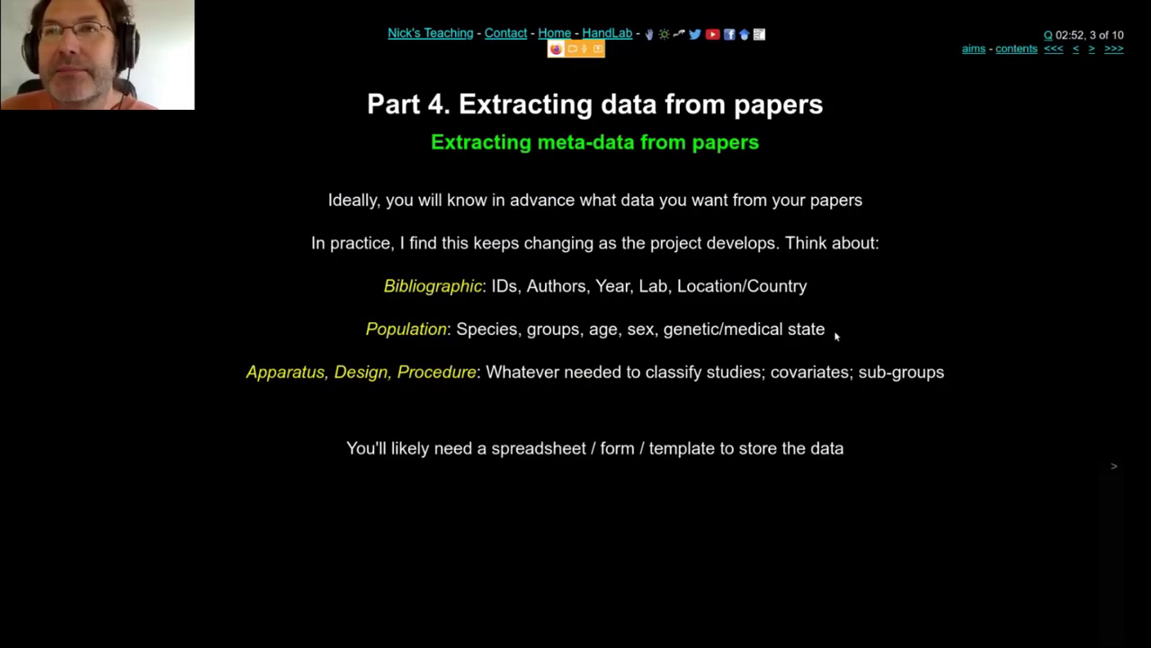
drag(247, 372, 958, 374)
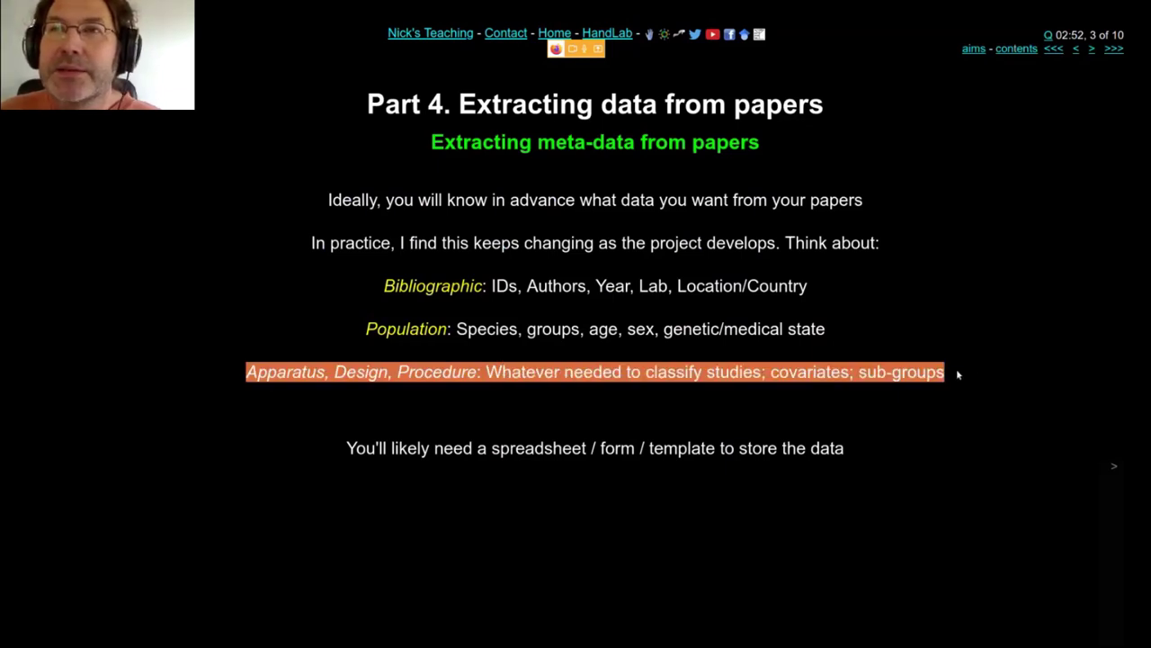
click(958, 374)
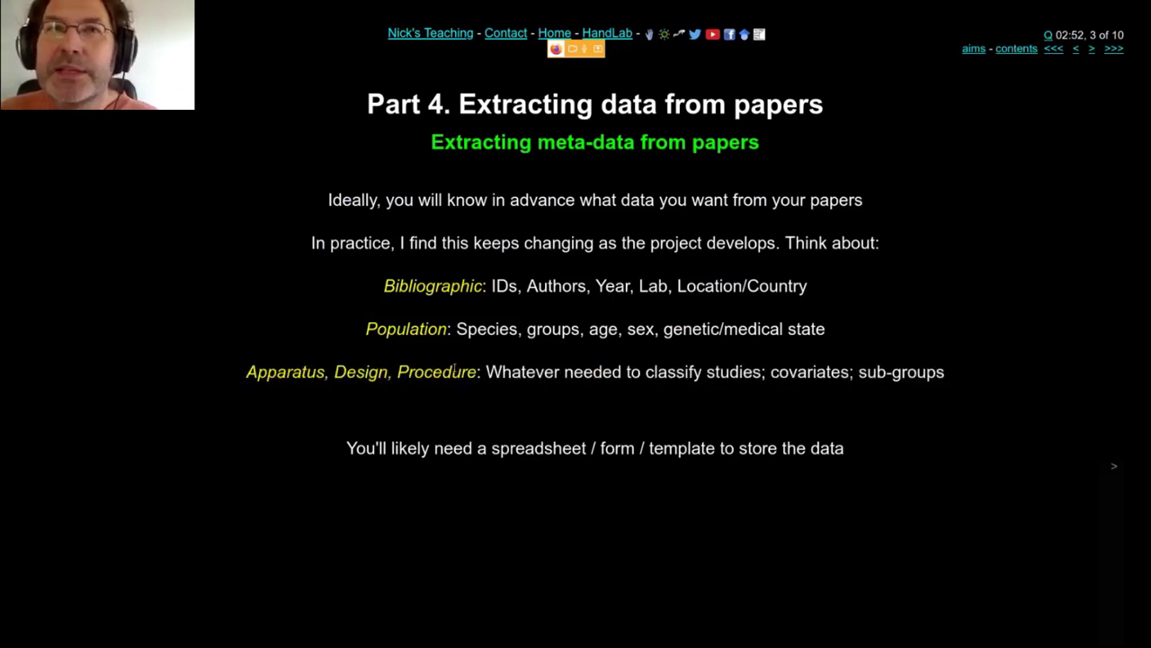
double_click(347, 372)
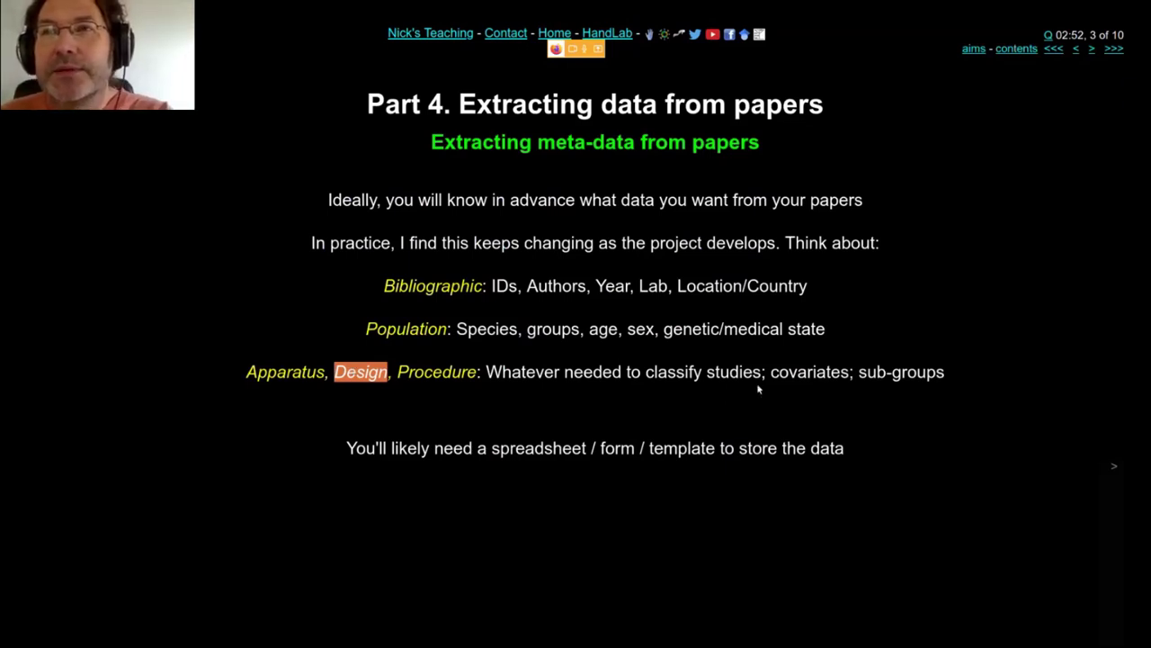
click(698, 407)
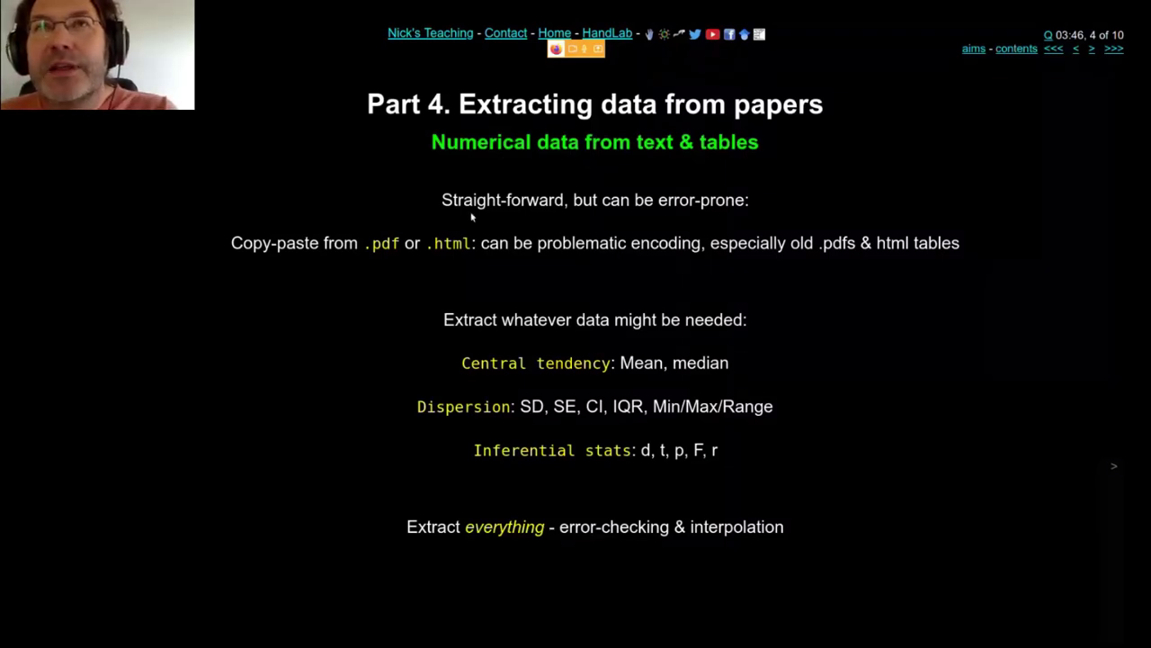
- Highlight 'text & tables', the central tendency measures, and dispersion measures SD, SE, CI, IQR, Min/Max/Range
drag(632, 142, 760, 142)
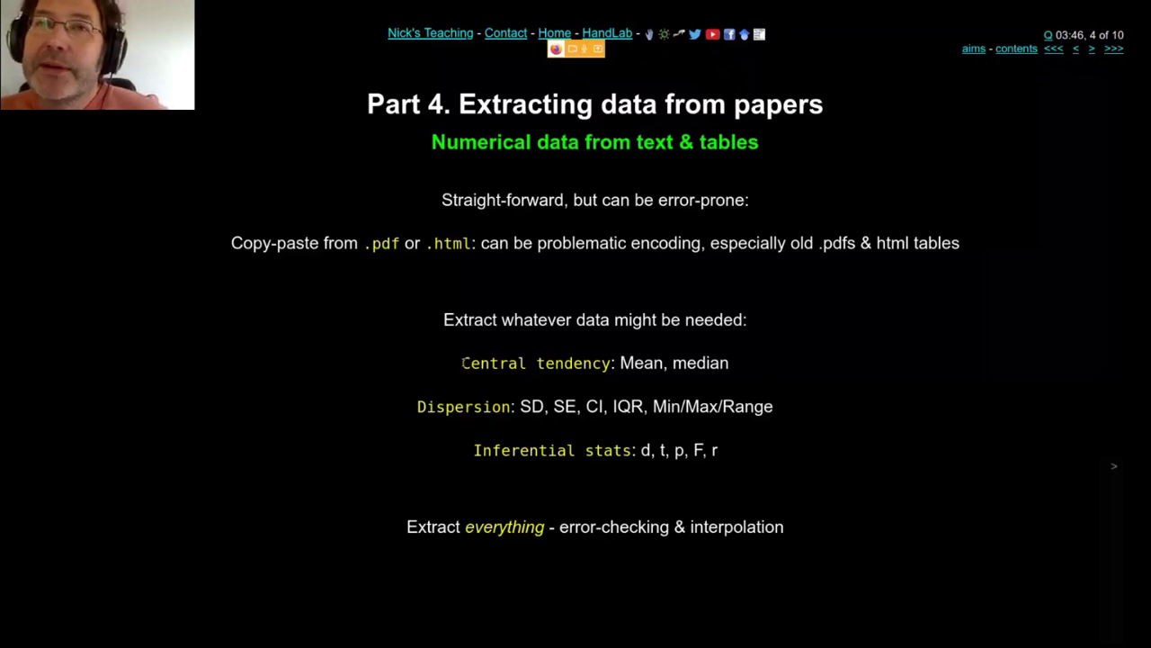
drag(461, 363, 620, 363)
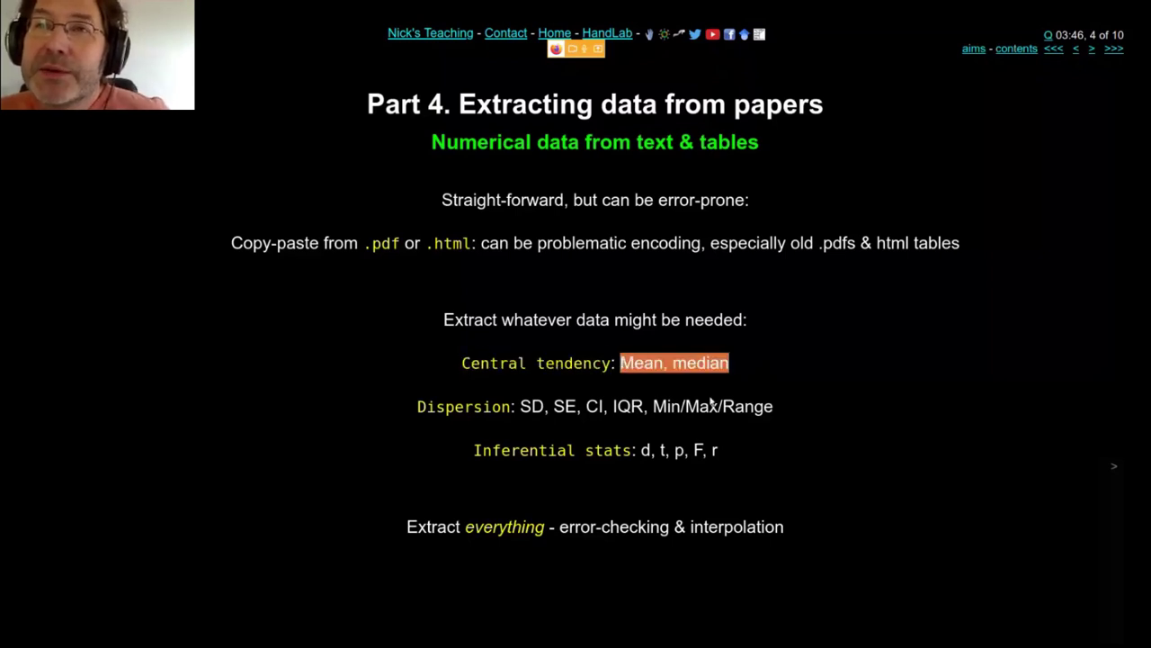
drag(519, 406, 788, 408)
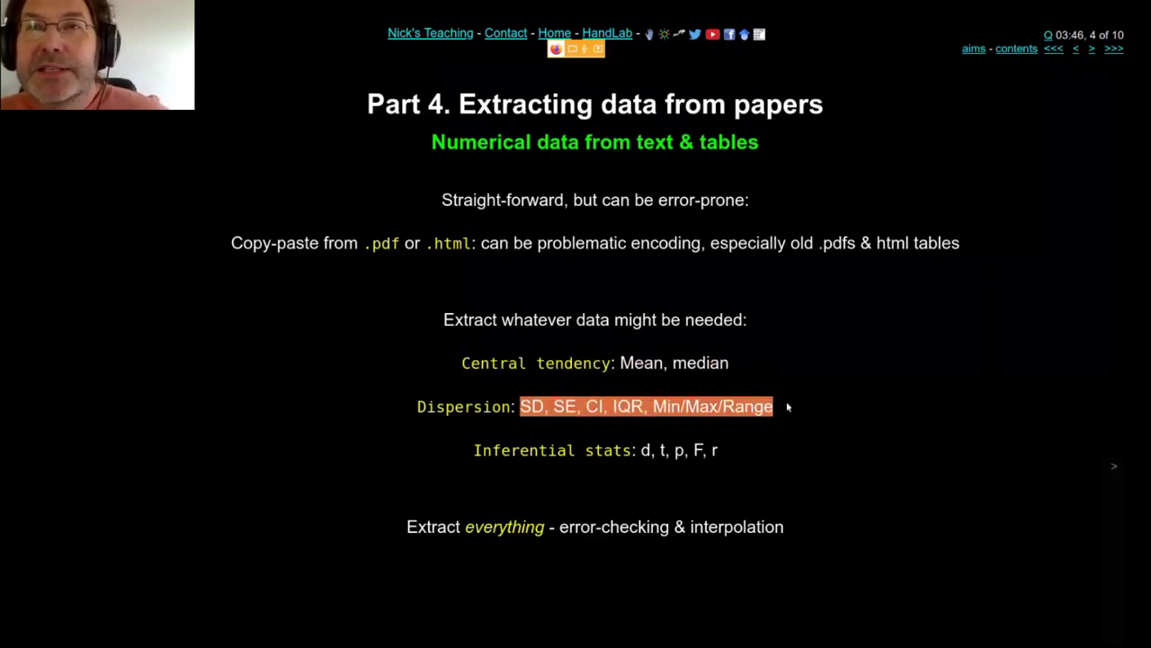
click(790, 407)
double_click(531, 406)
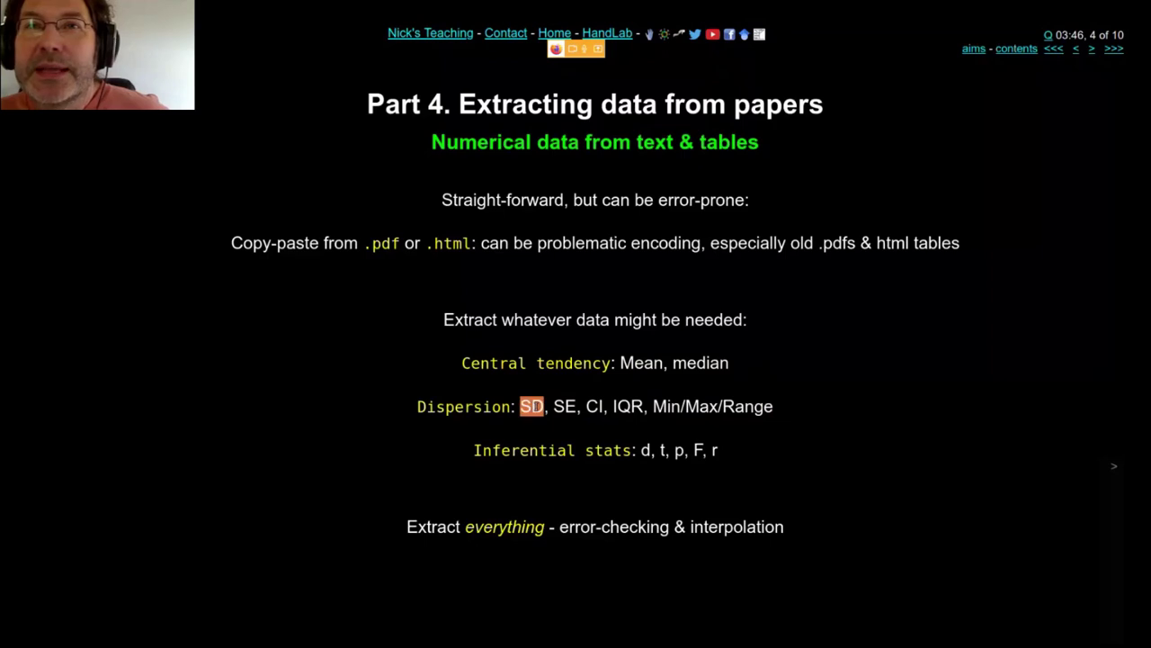
double_click(565, 407)
double_click(594, 407)
double_click(628, 406)
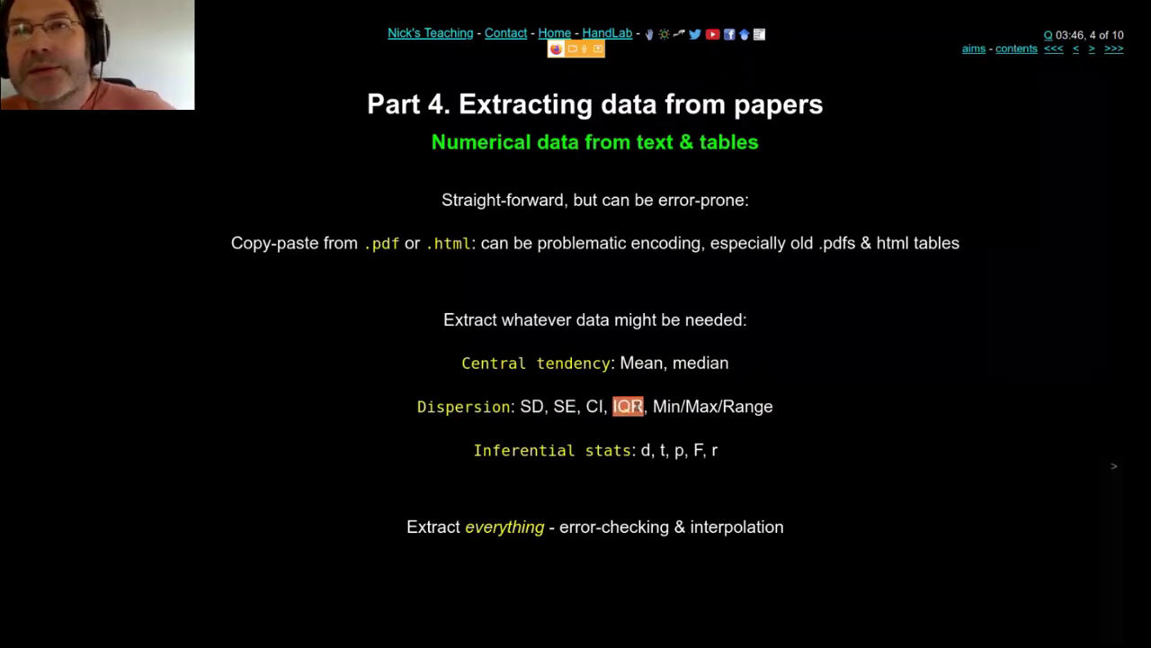
drag(654, 406, 802, 413)
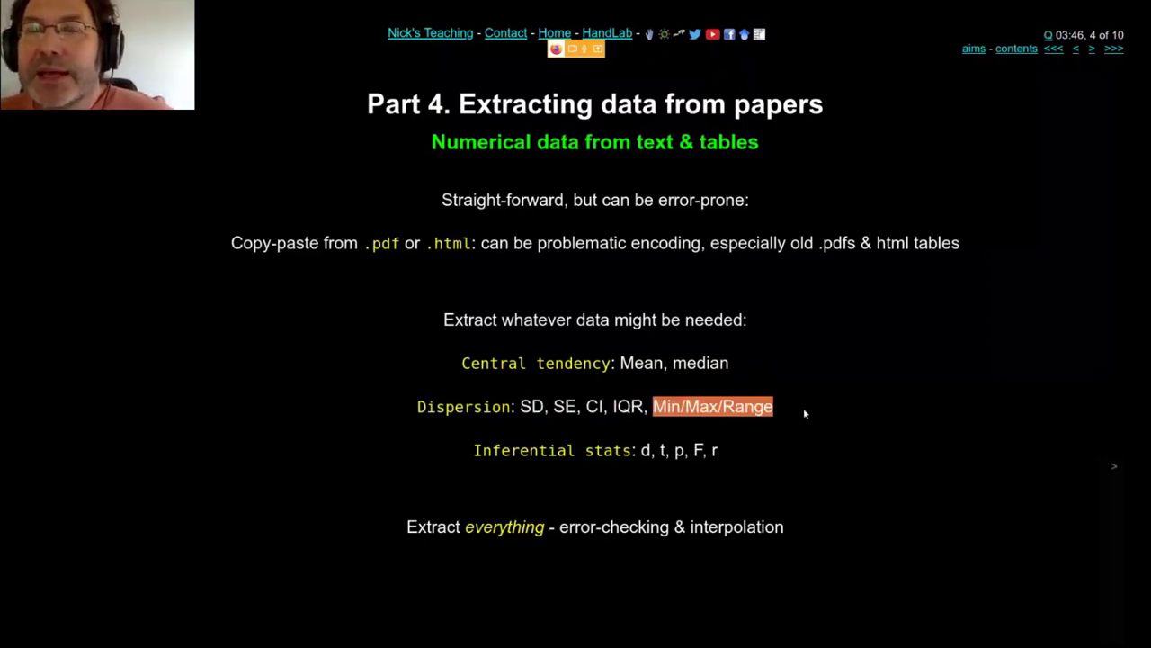
click(532, 400)
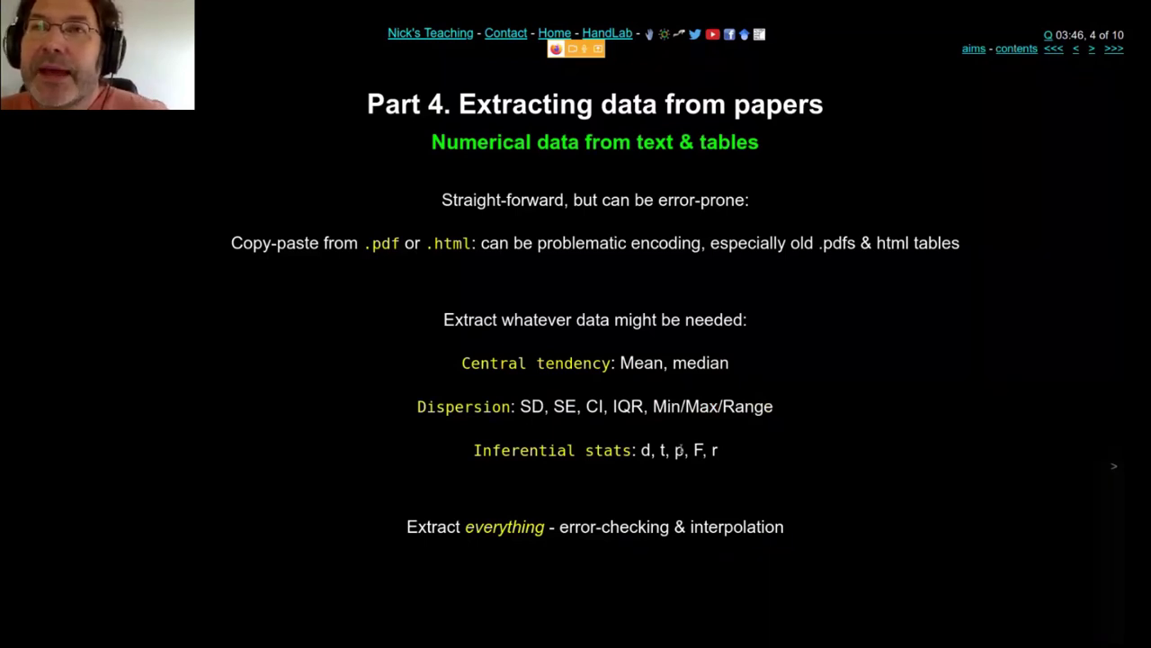
- Highlight the inferential statistics d, t, p, F, r, then advance to slide 5
drag(641, 450, 740, 455)
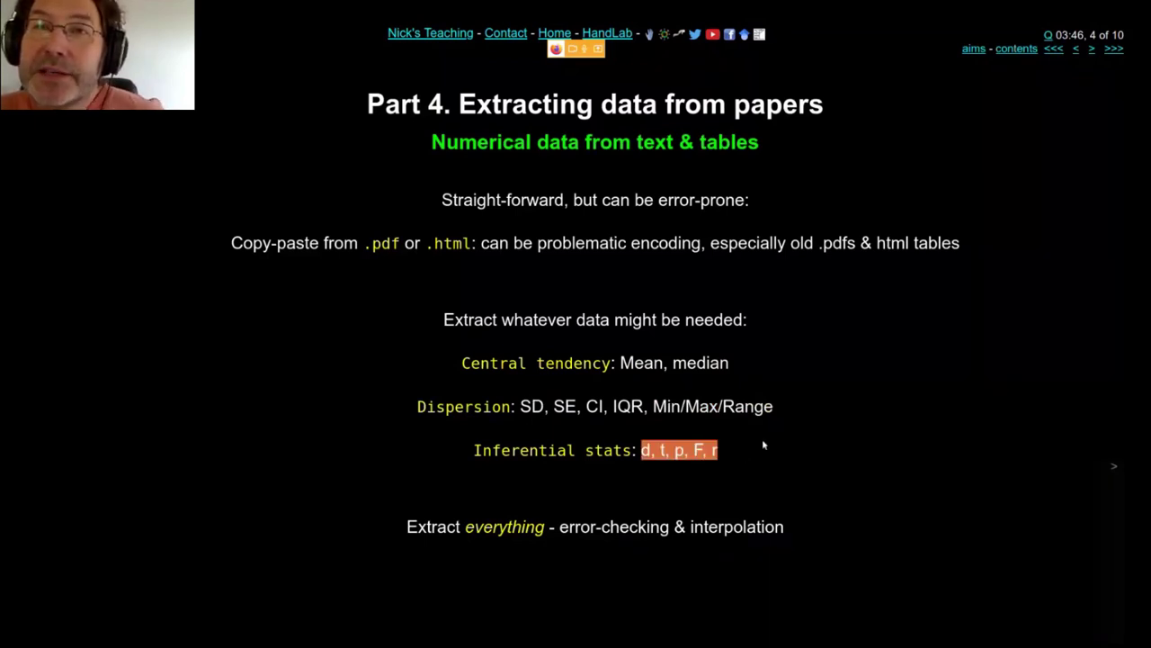
click(687, 446)
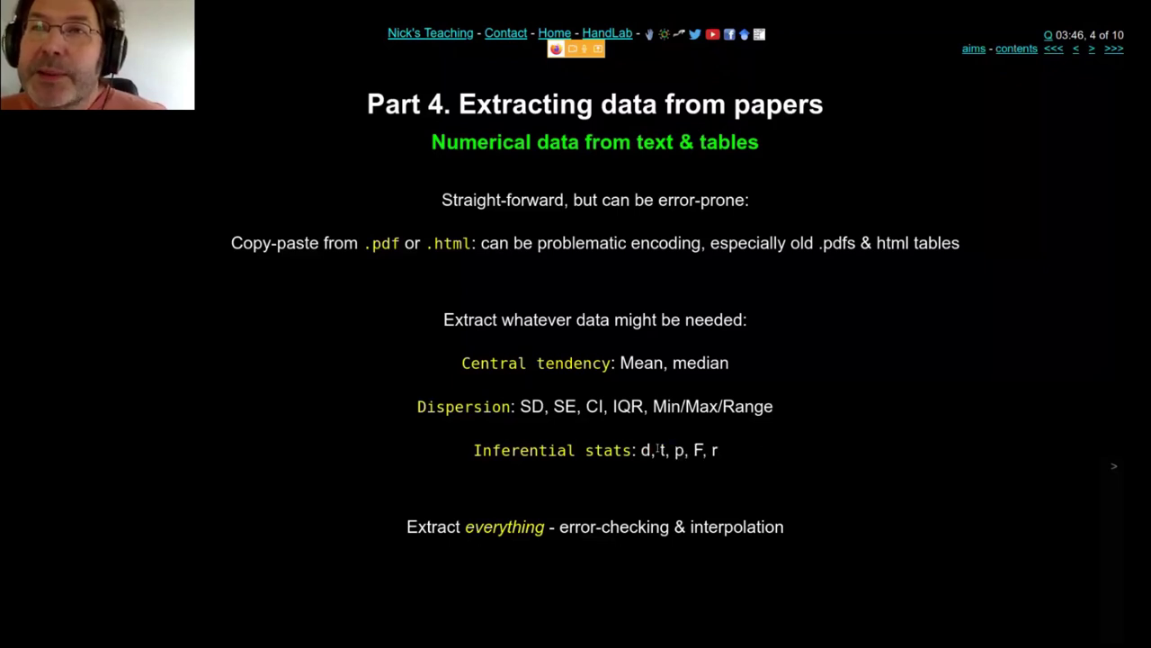
drag(660, 448, 713, 451)
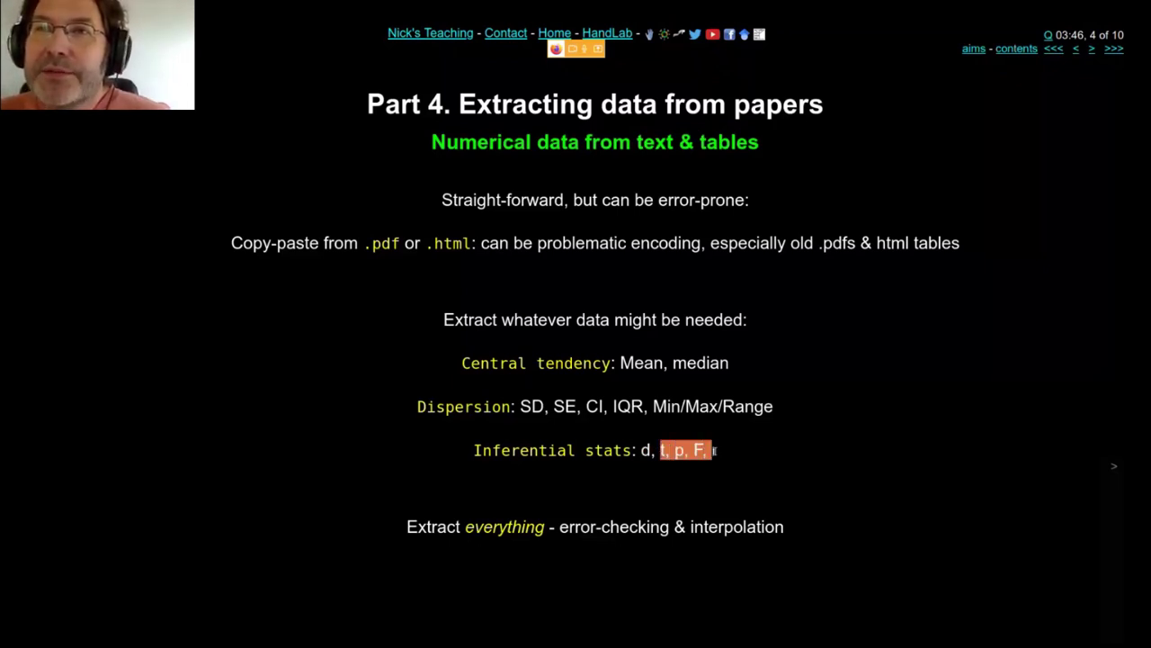
click(740, 456)
drag(640, 450, 645, 449)
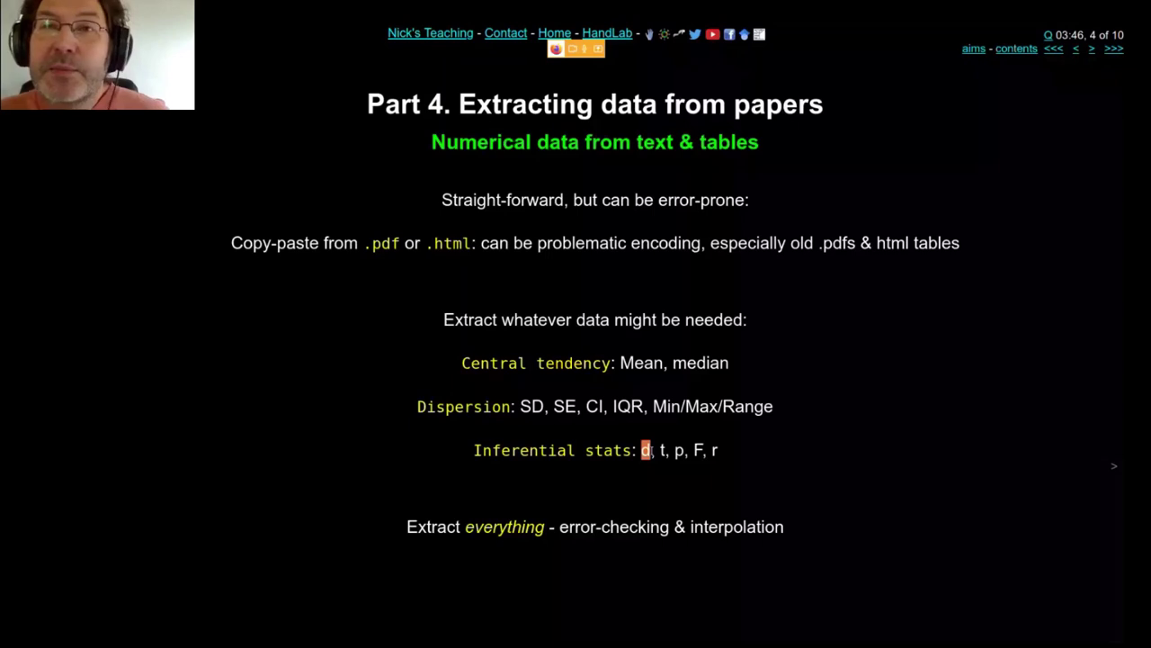
click(642, 450)
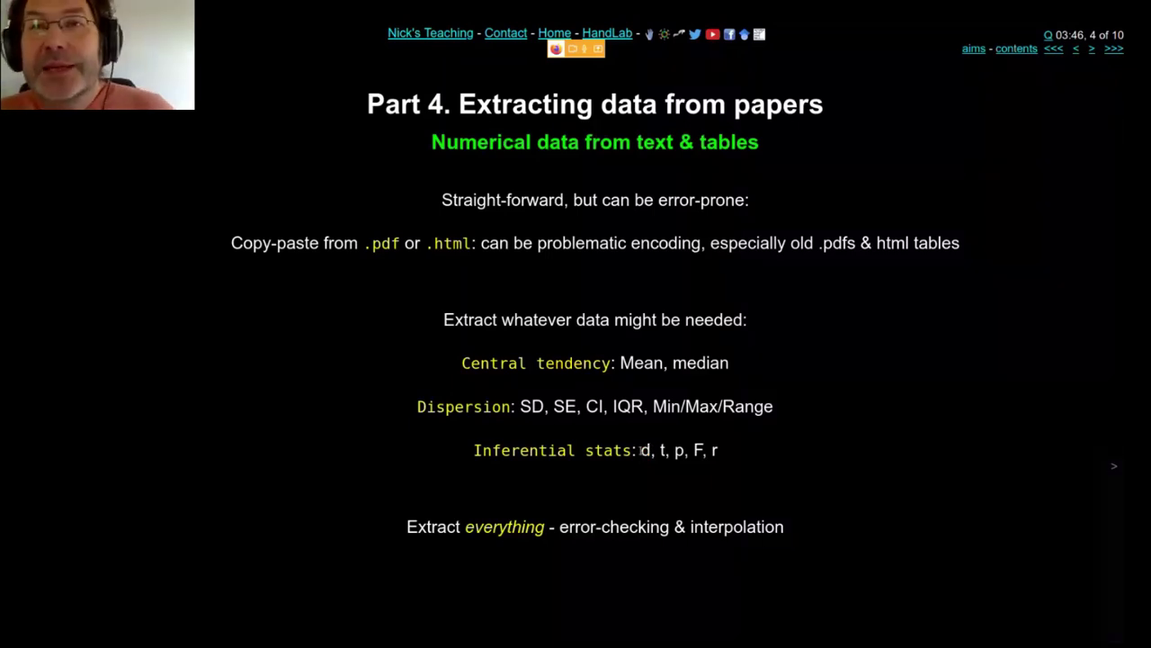
double_click(642, 450)
click(666, 450)
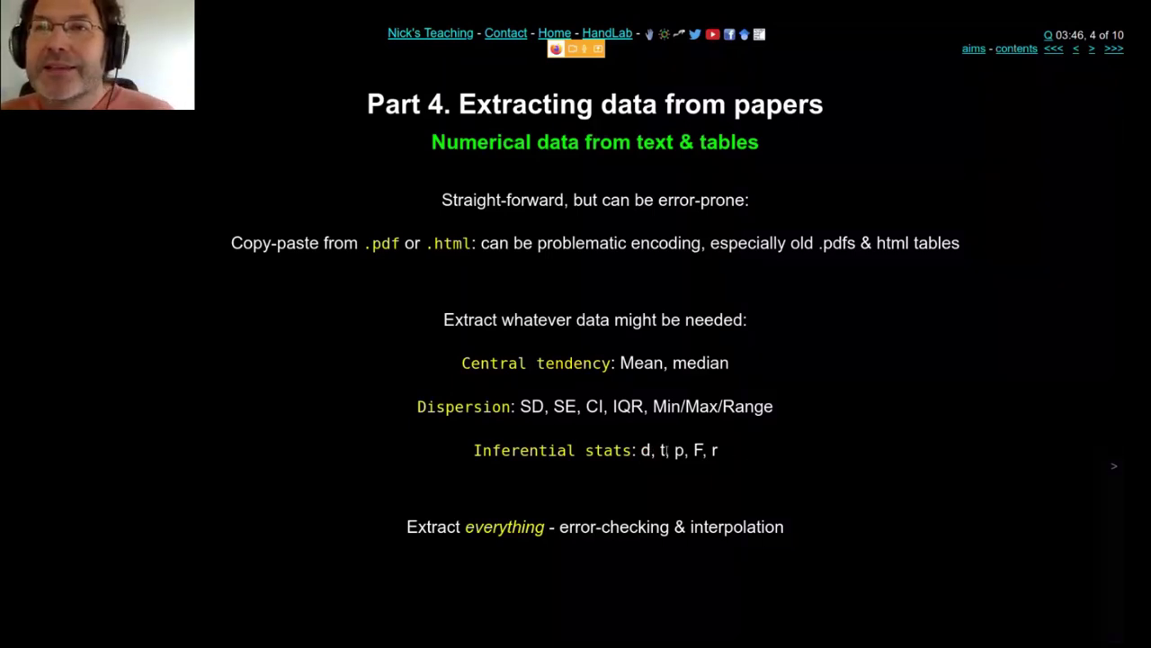
drag(642, 450, 727, 445)
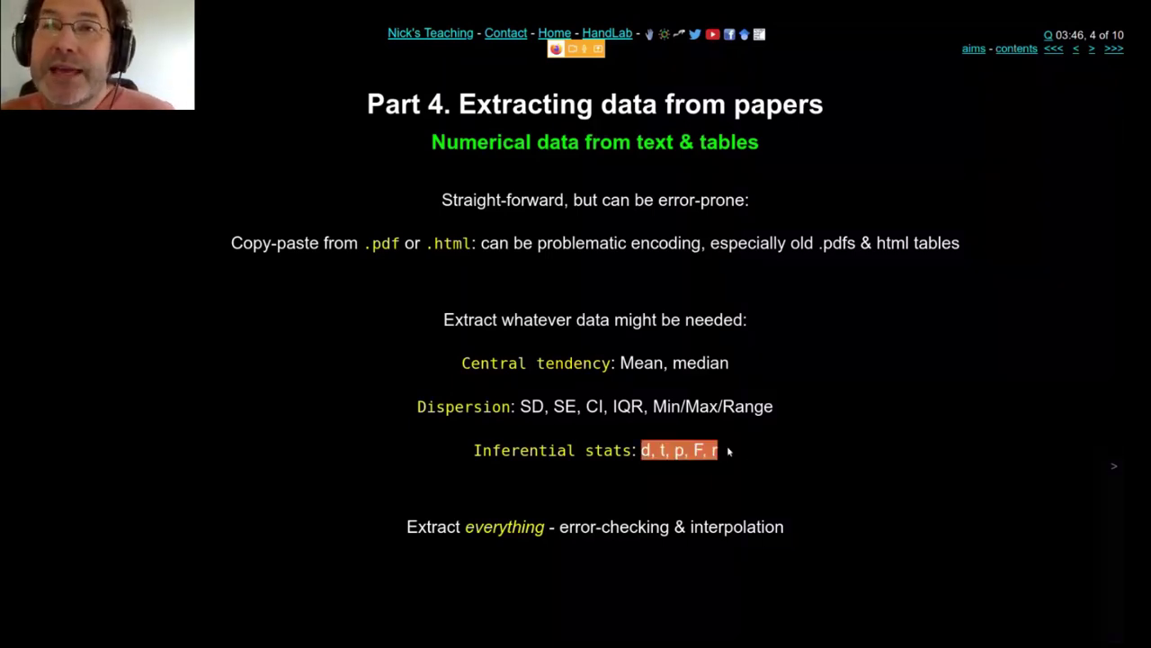
click(797, 450)
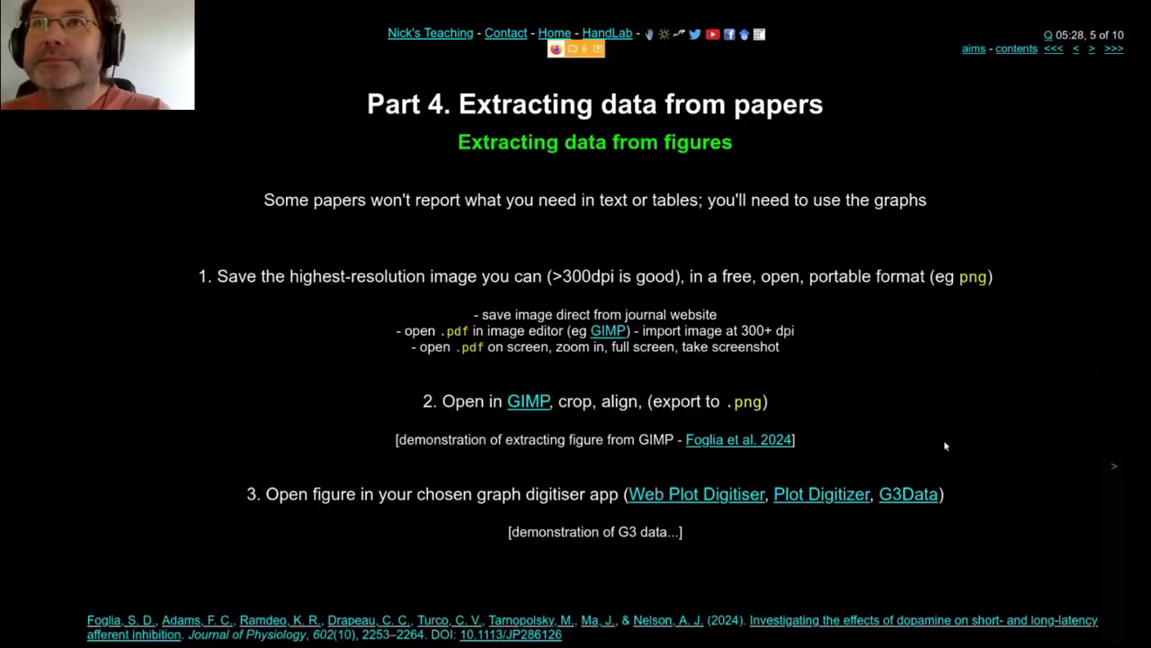
click(983, 202)
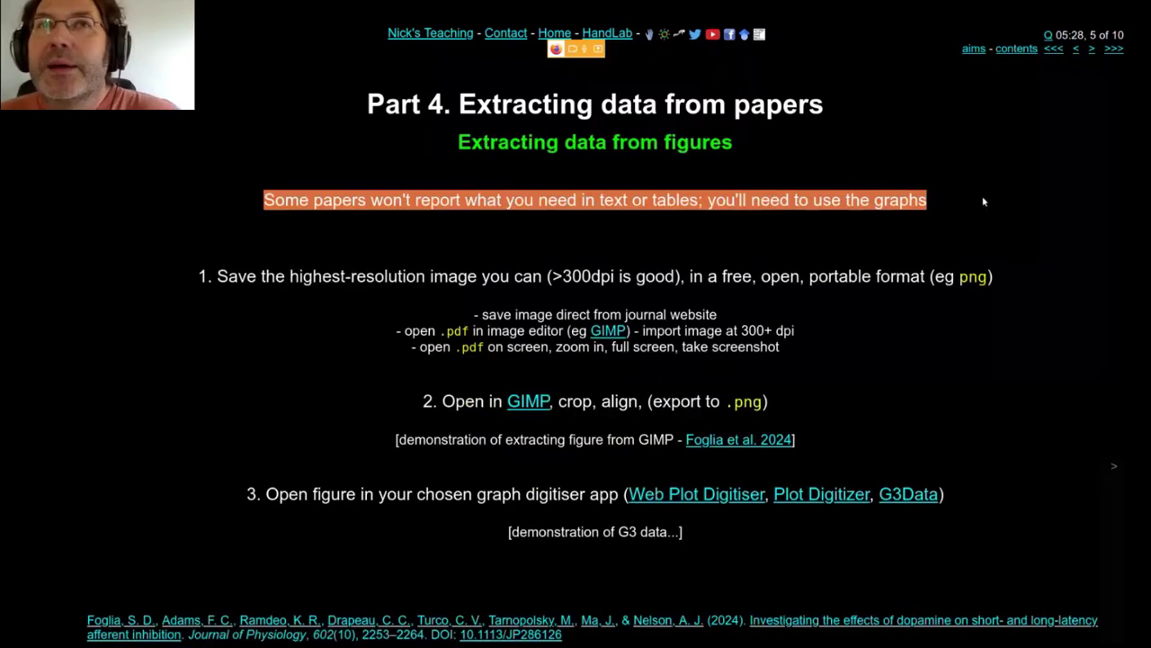
- Highlight slide 5's opening sentence about graphs, then exit full screen and switch to the paper's PDF
double_click(285, 197)
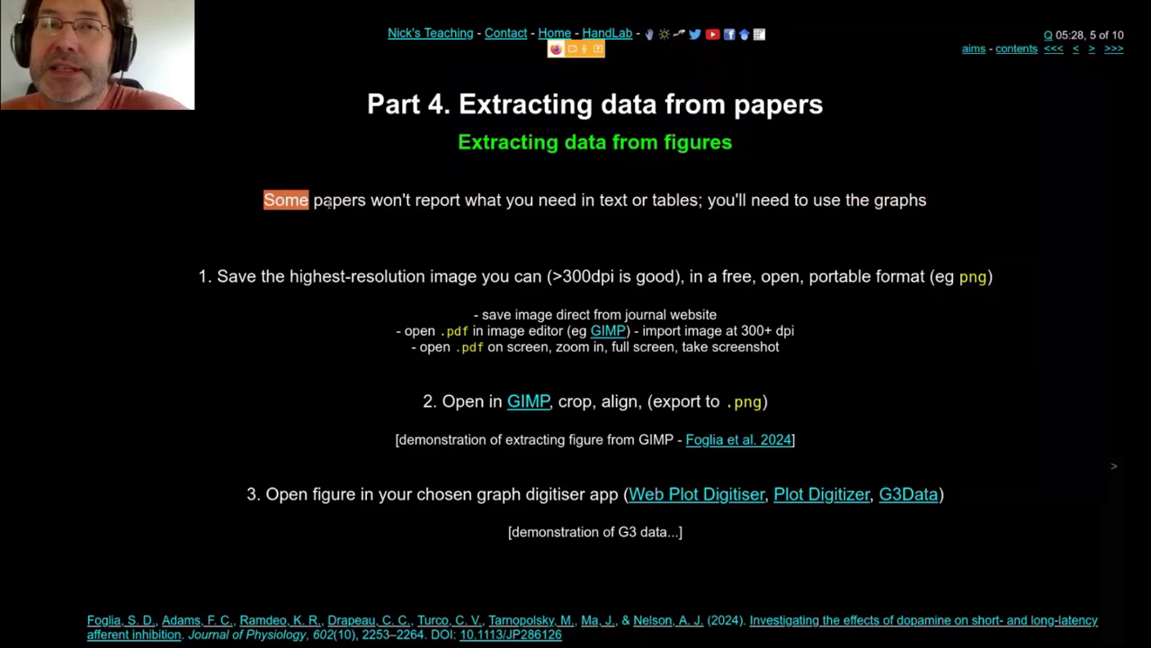
click(288, 203)
drag(678, 200, 928, 202)
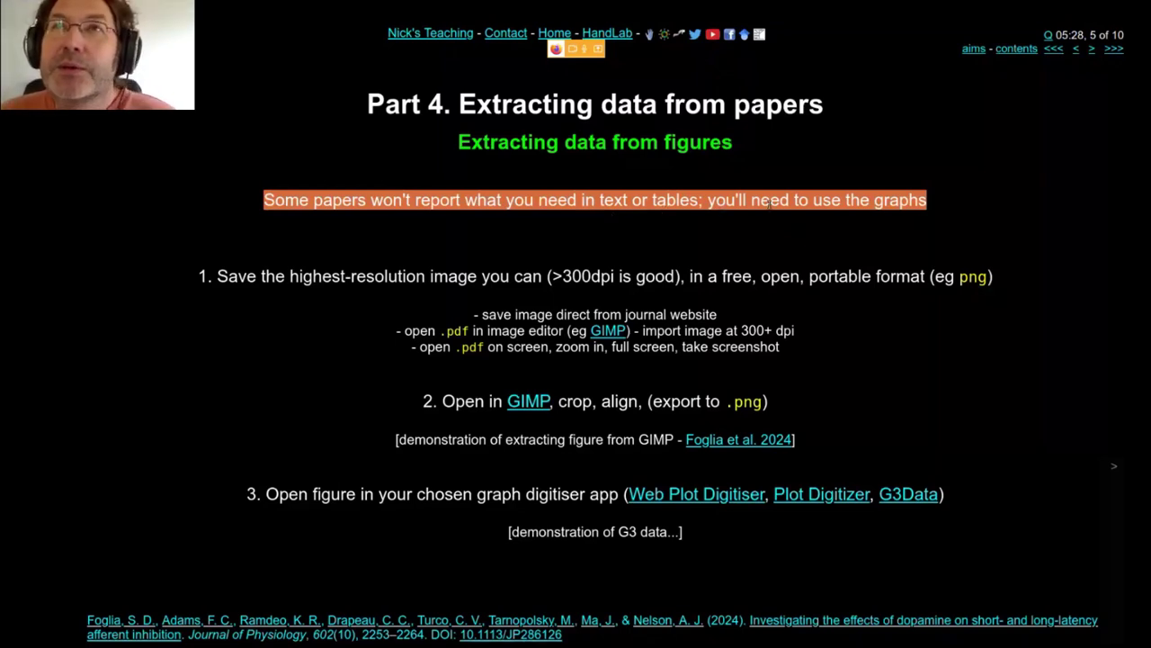
double_click(699, 142)
click(715, 380)
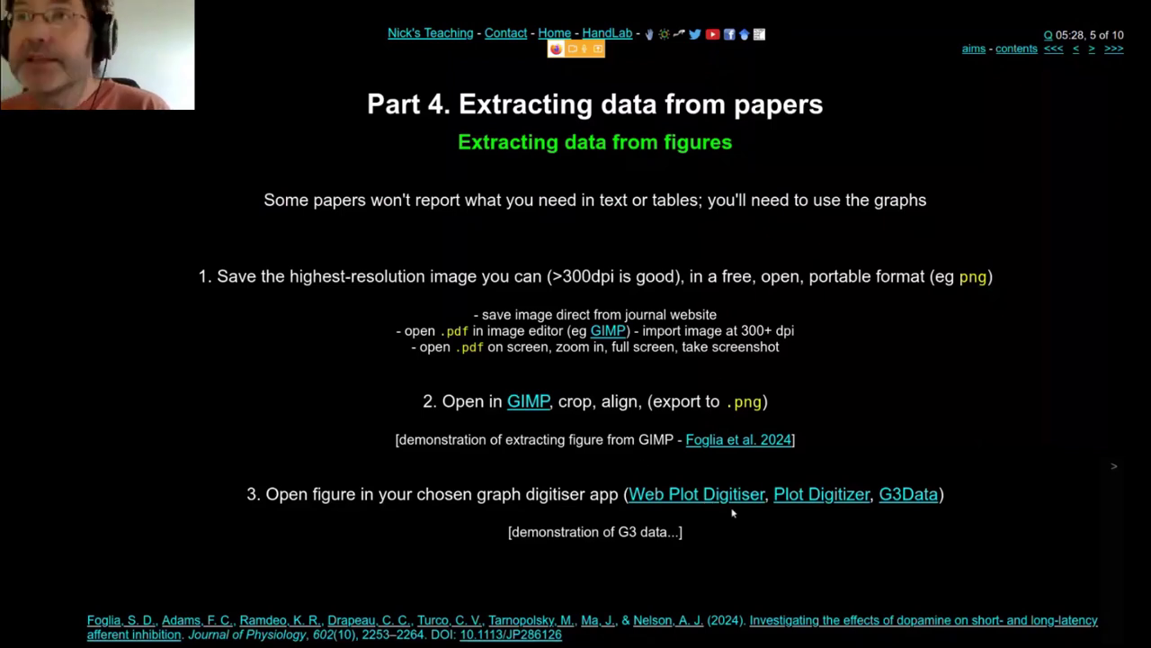
key(F11)
key(alt+Tab)
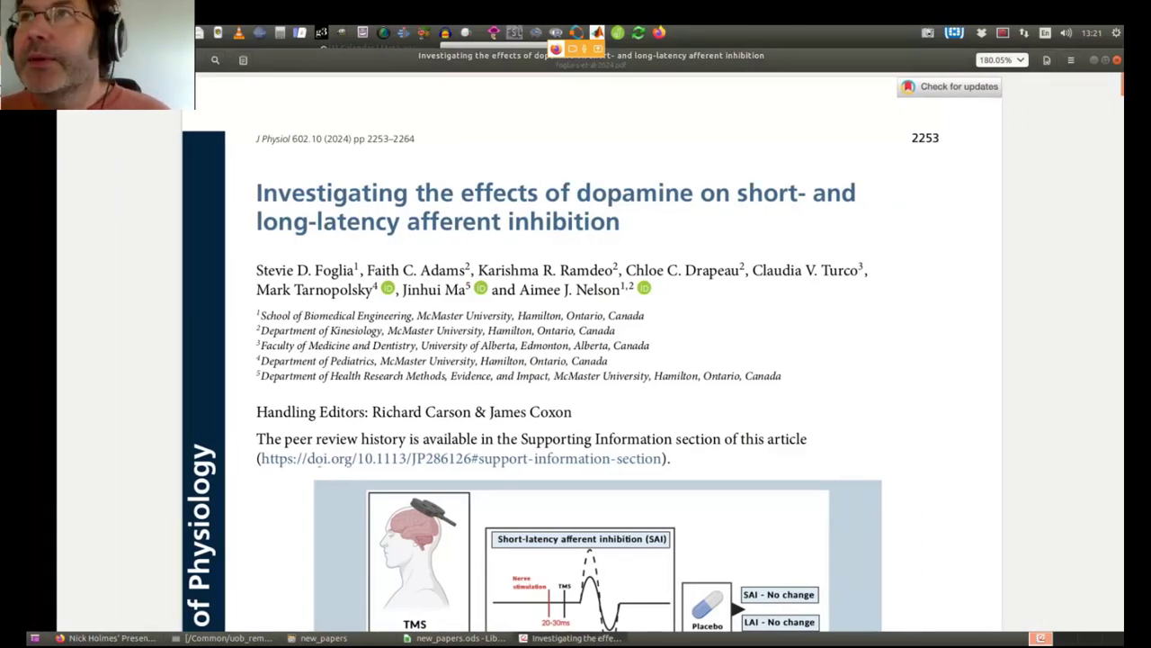
- Scroll past Table 1 to Figure 2's L-DOPA and Placebo boxplots and leave full screen
scroll(681, 315, down, 5)
drag(1123, 106, 1089, 272)
scroll(1062, 268, down, 2)
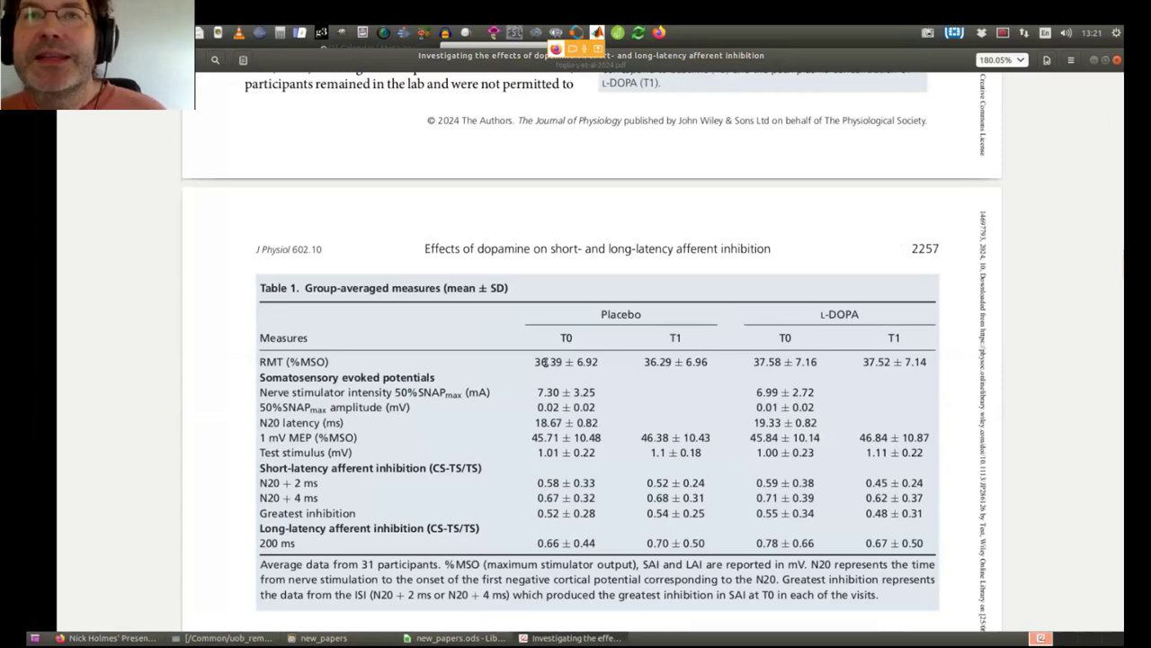
scroll(904, 396, down, 10)
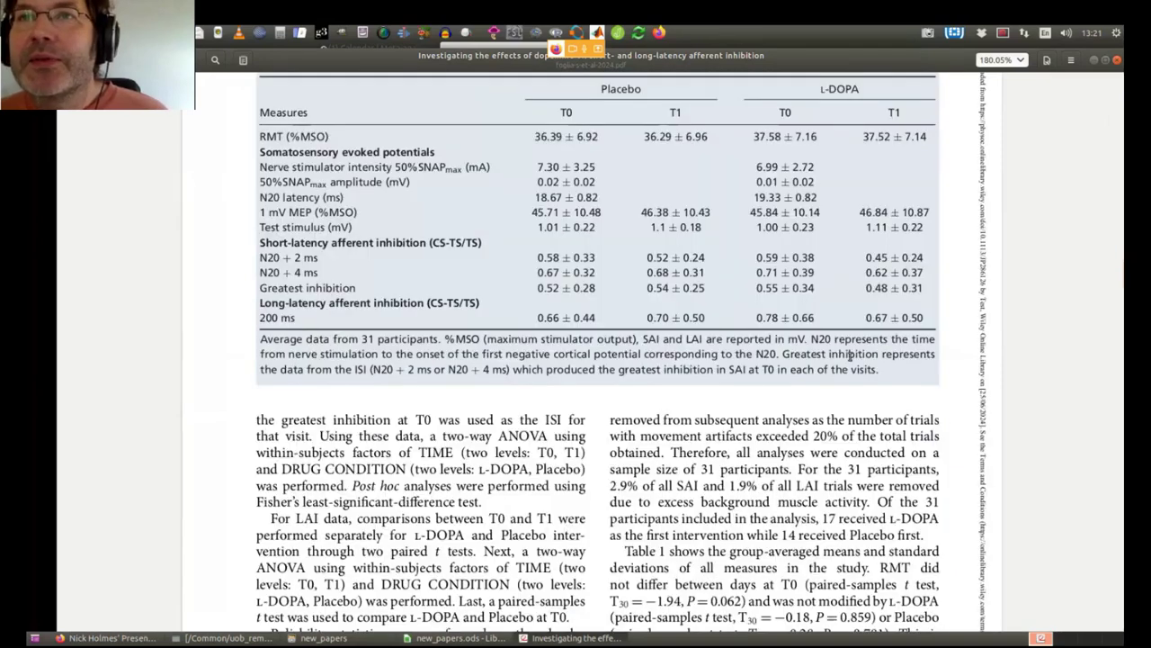
scroll(823, 379, down, 8)
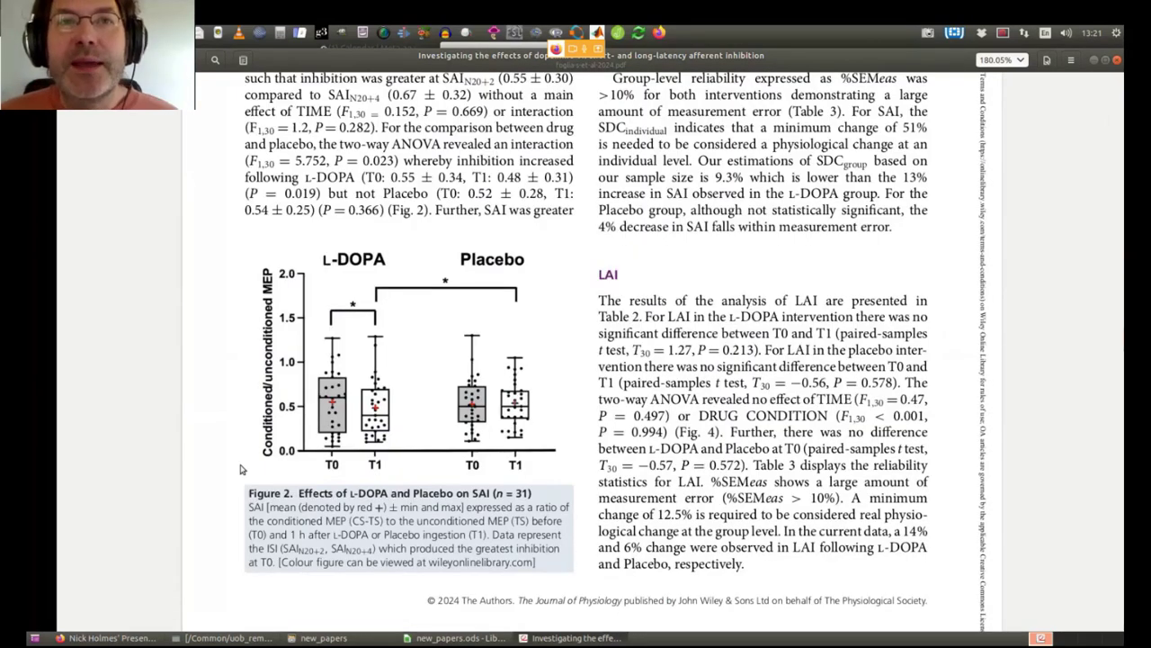
scroll(134, 407, up, 2)
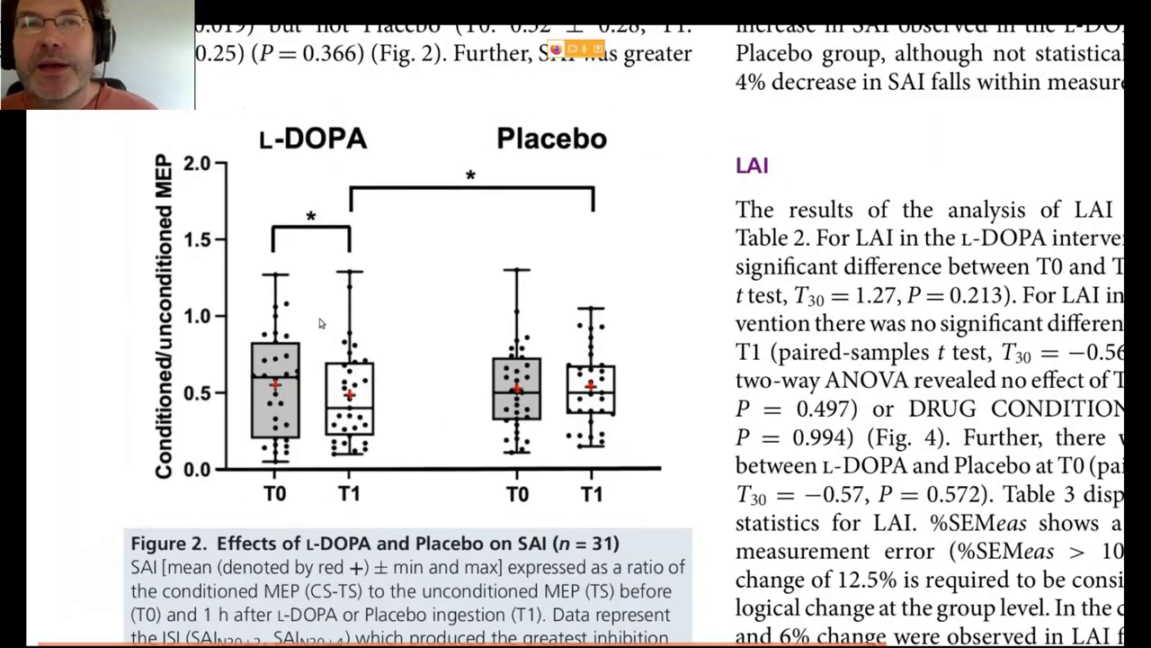
scroll(96, 323, up, 1)
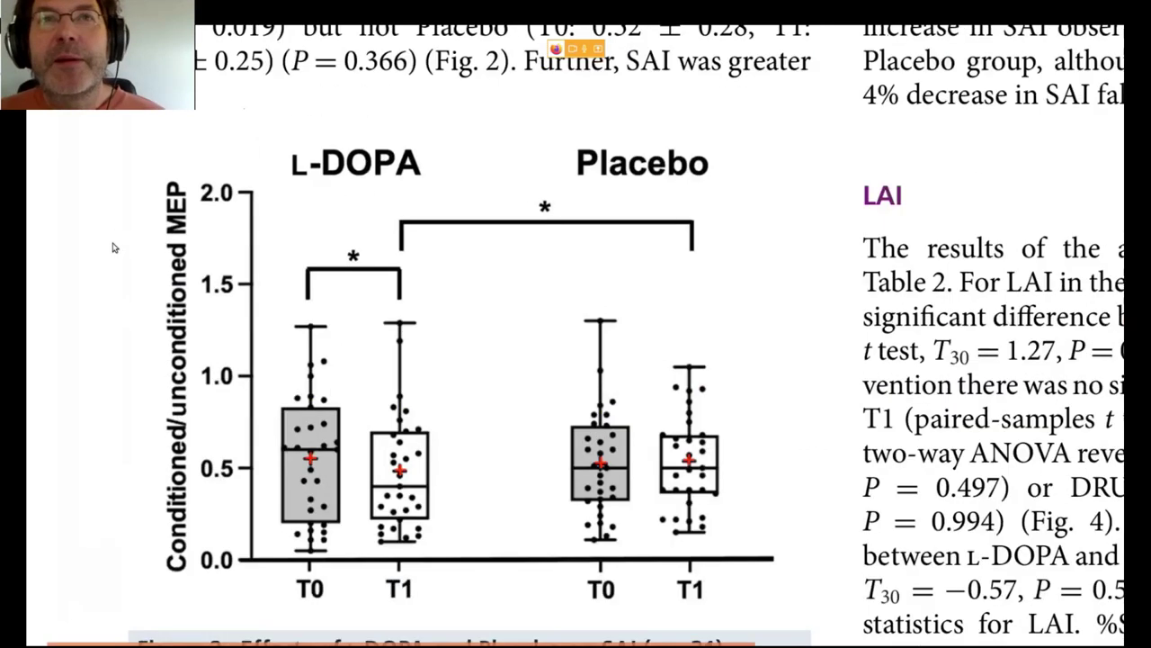
scroll(108, 328, up, 1)
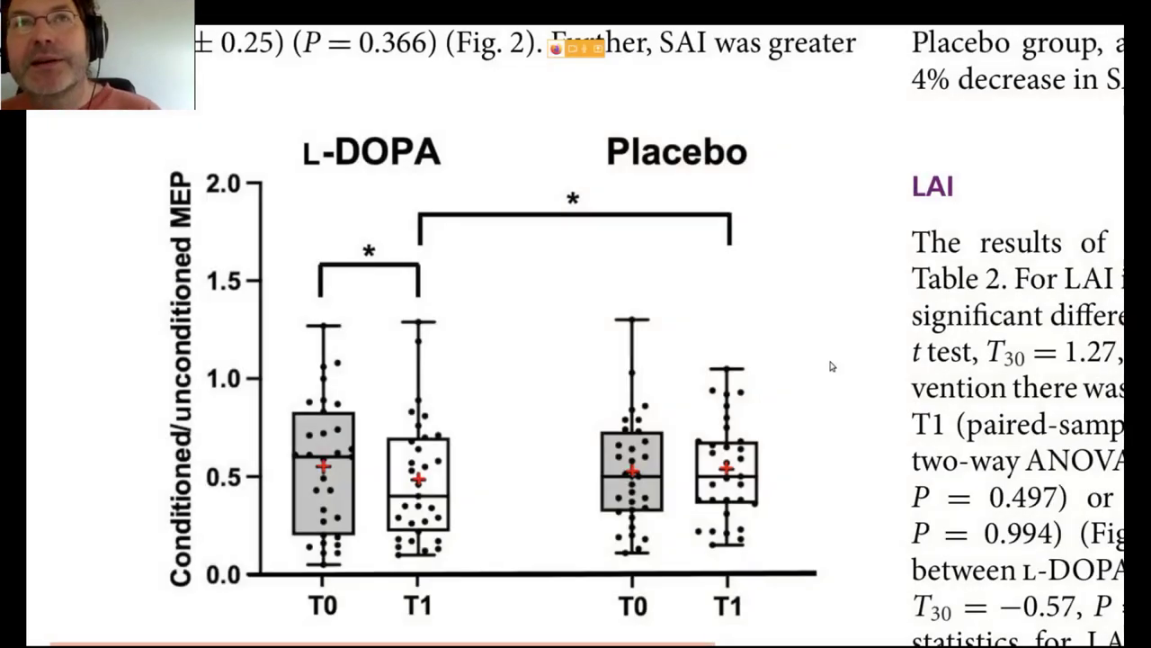
key(F11)
scroll(671, 300, down, 2)
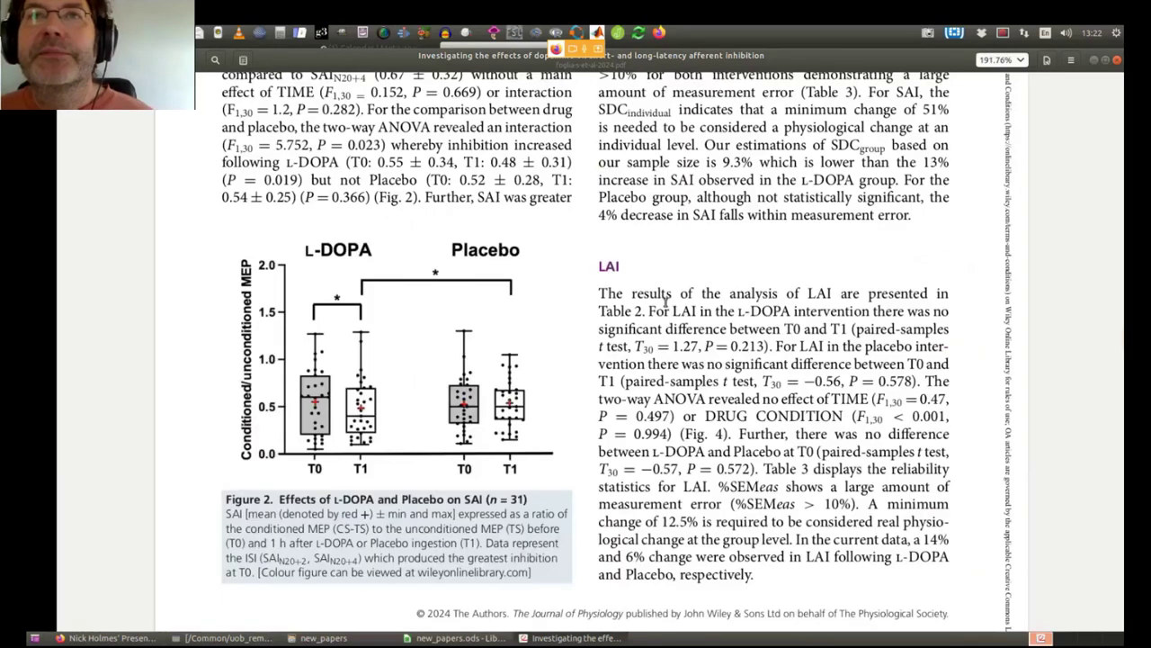
- In a maximised GIMP, crop the Figure 2 screenshot to a rectangle around the boxplot chart
click(486, 36)
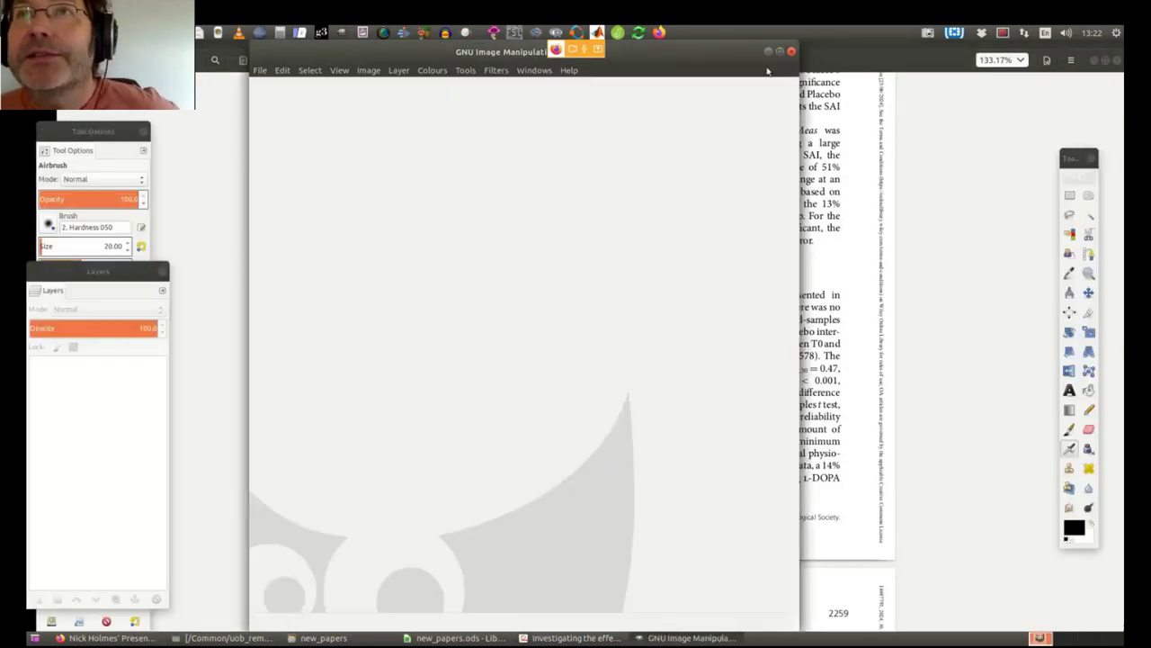
click(779, 51)
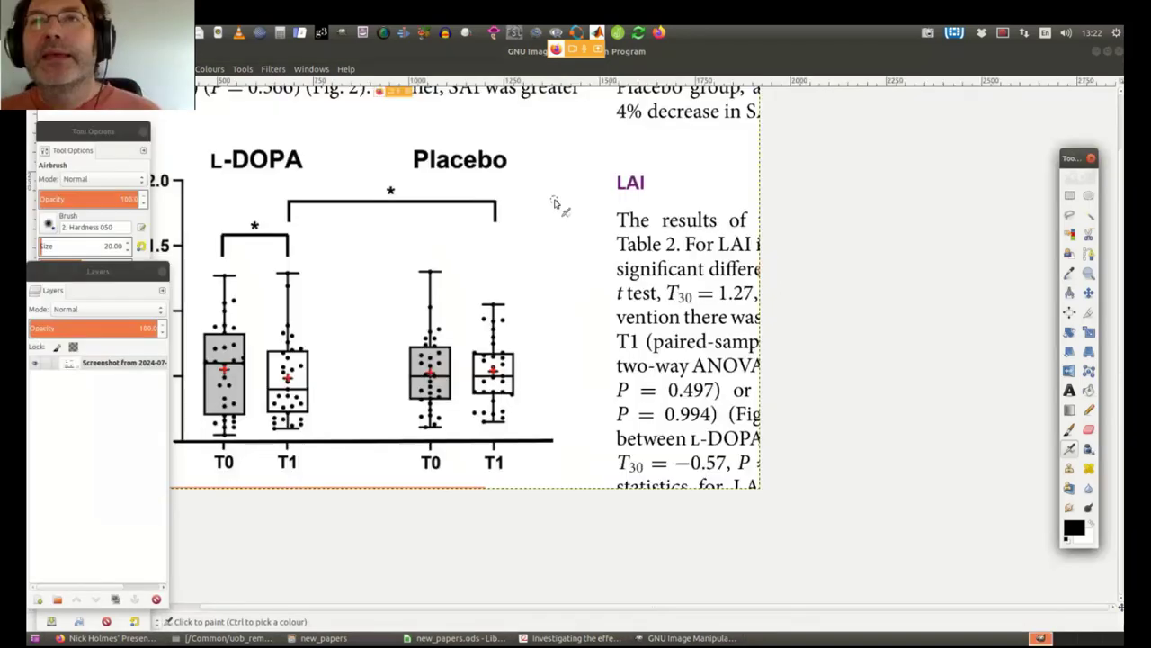
click(1070, 196)
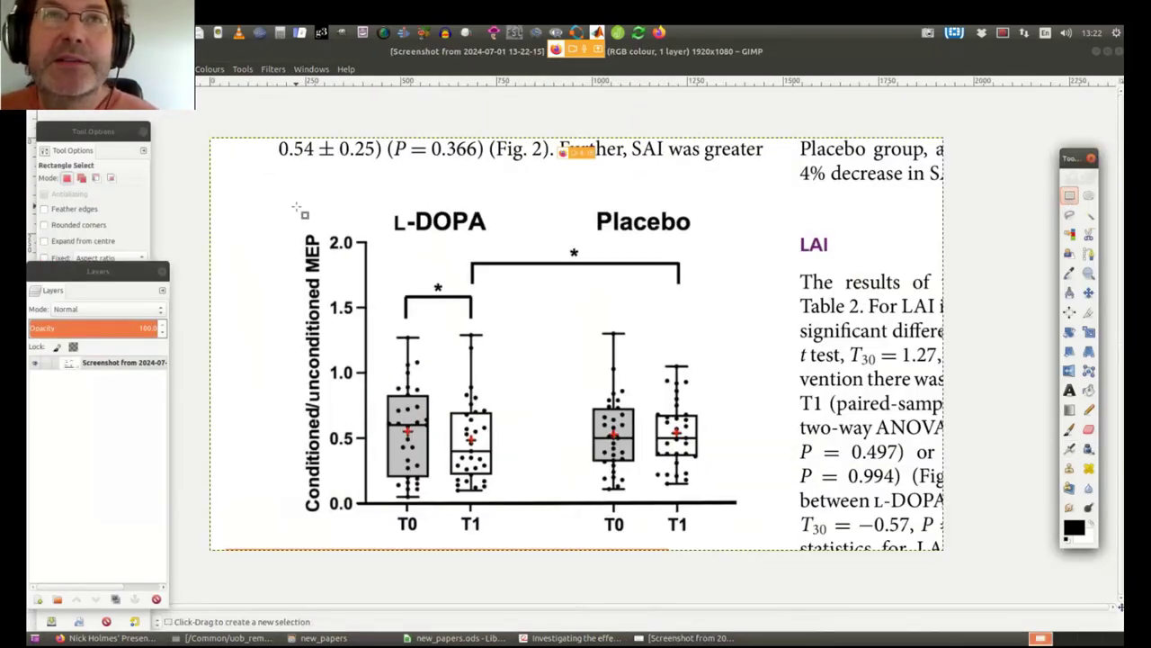
drag(297, 204, 747, 540)
key(ctrl+shift+x)
- Convert the cropped image to greyscale and begin File > Export As
click(175, 69)
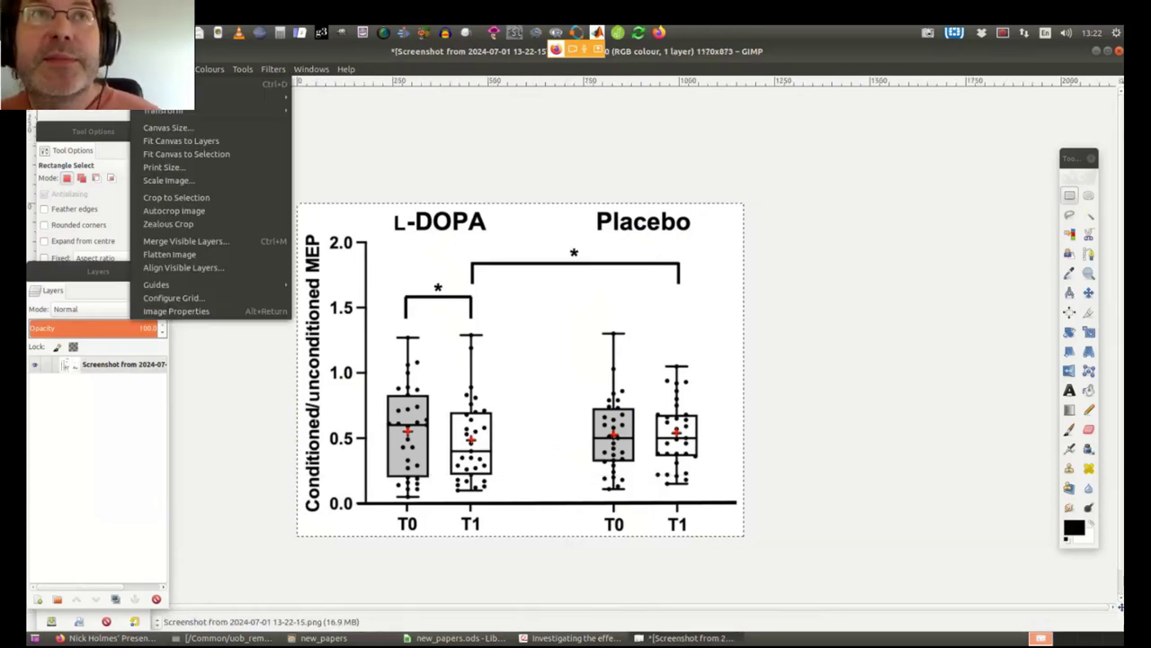
mouse_move(283, 97)
click(323, 110)
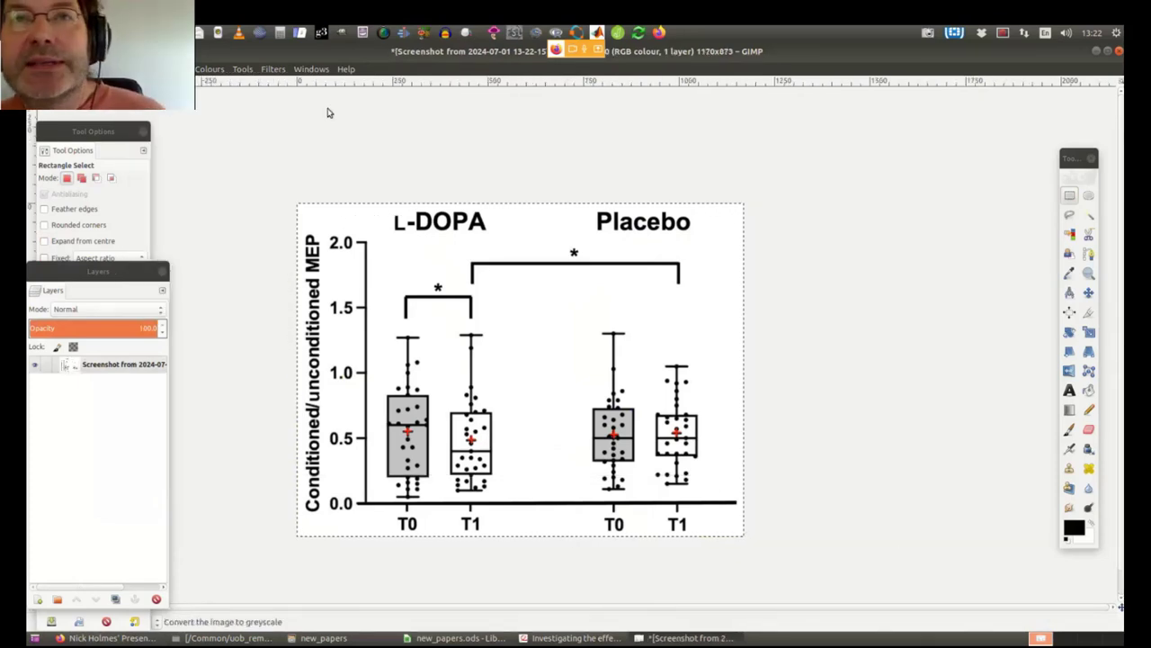
click(40, 68)
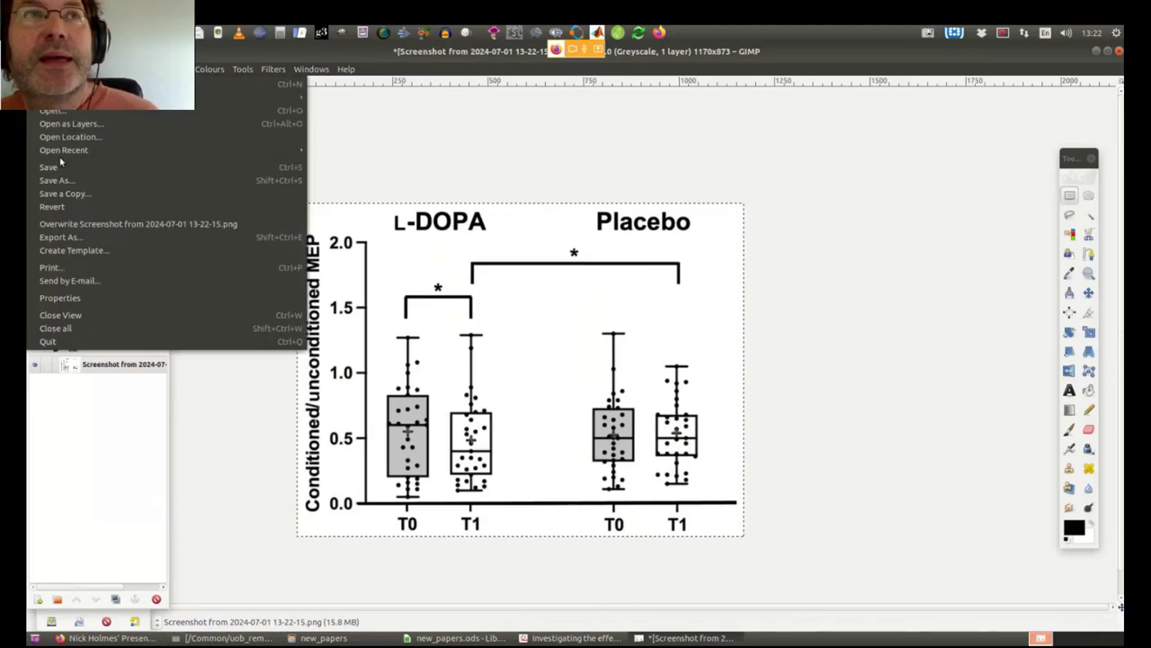
click(72, 225)
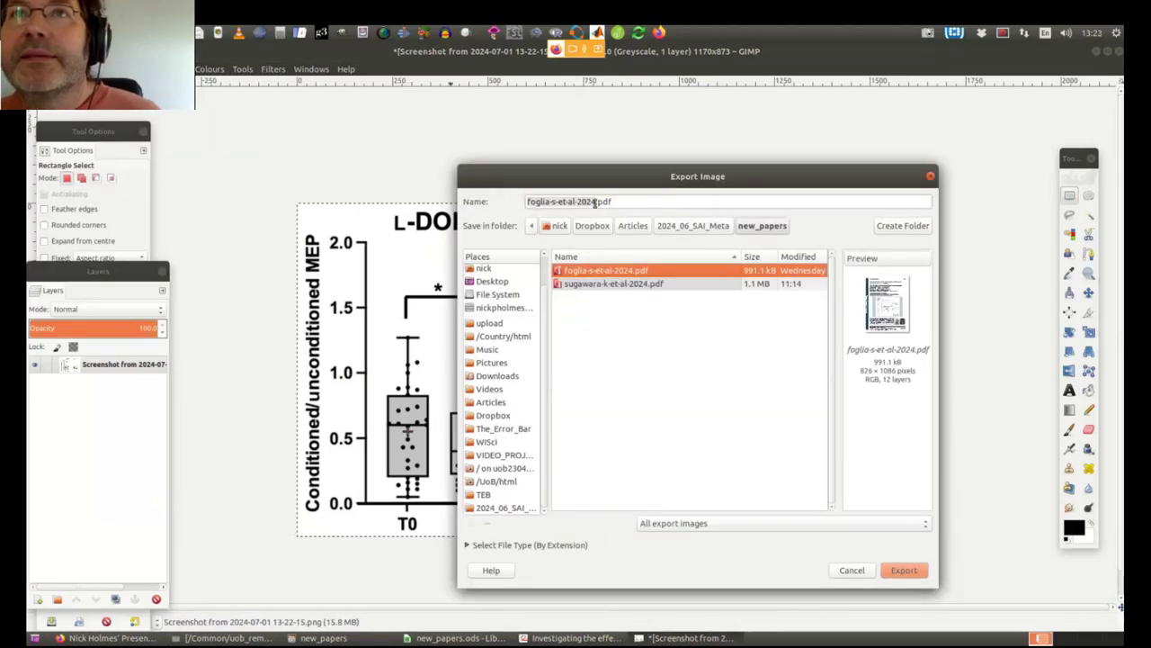
- Confirm exporting the greyscale crop as foglia-s-et-al-2024-fig2.png in new_papers
key(Return)
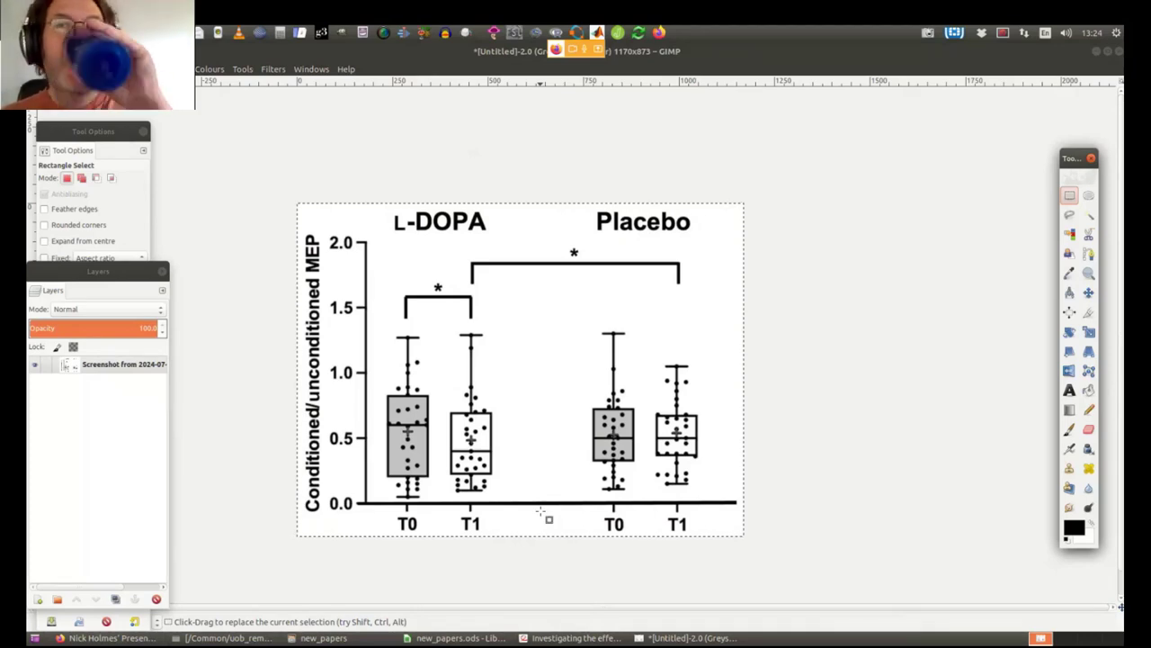
- Close the cropped image, discarding changes, and switch to the empty g3data window
scroll(506, 444, up, 1)
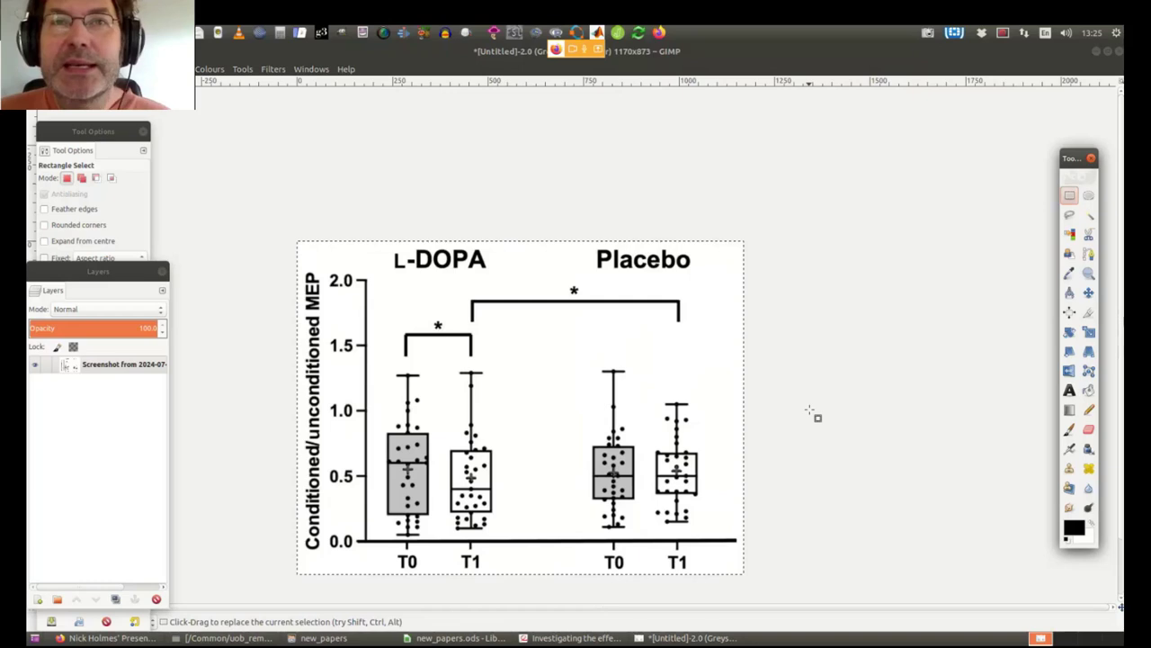
scroll(848, 318, down, 2)
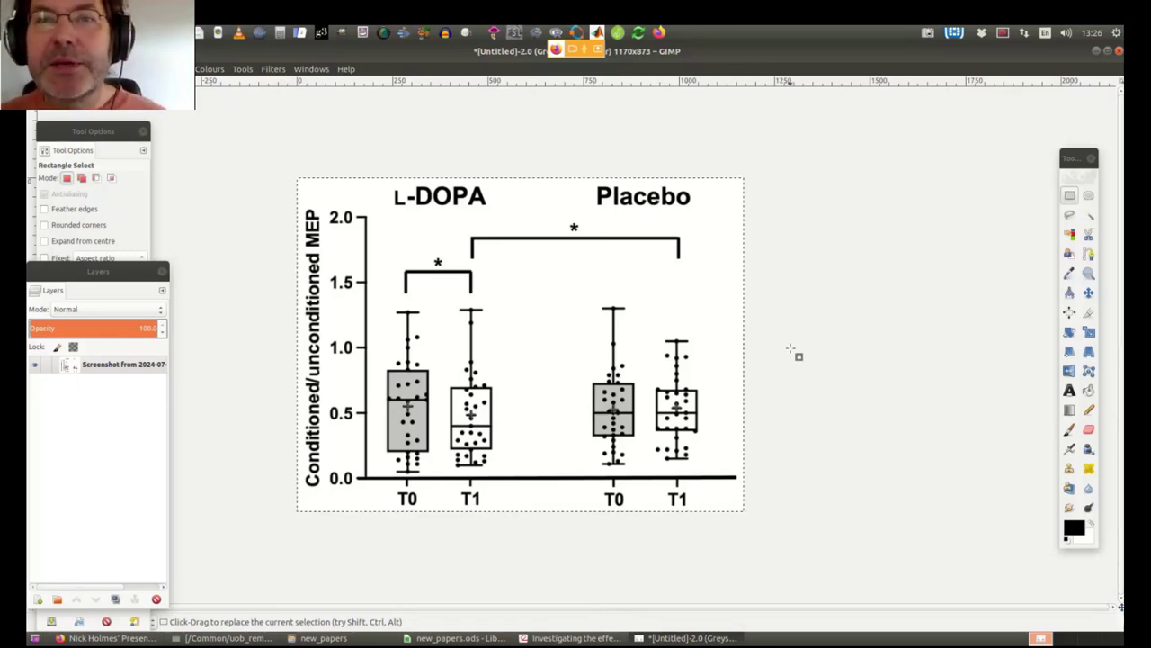
click(1118, 54)
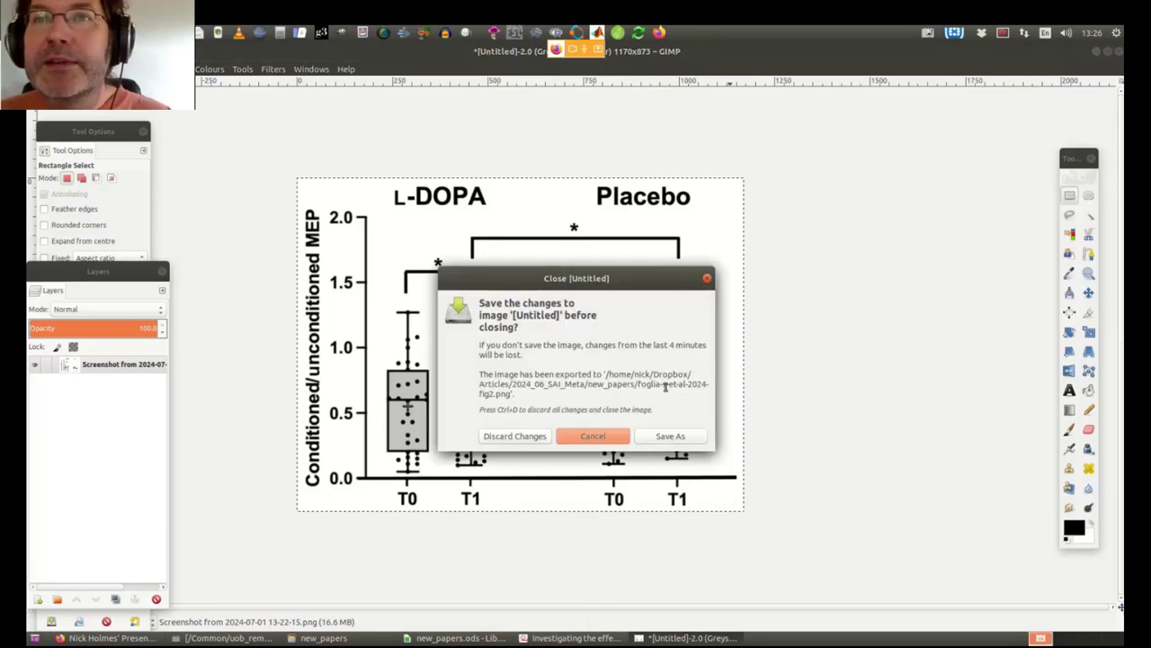
click(515, 437)
key(alt+Tab)
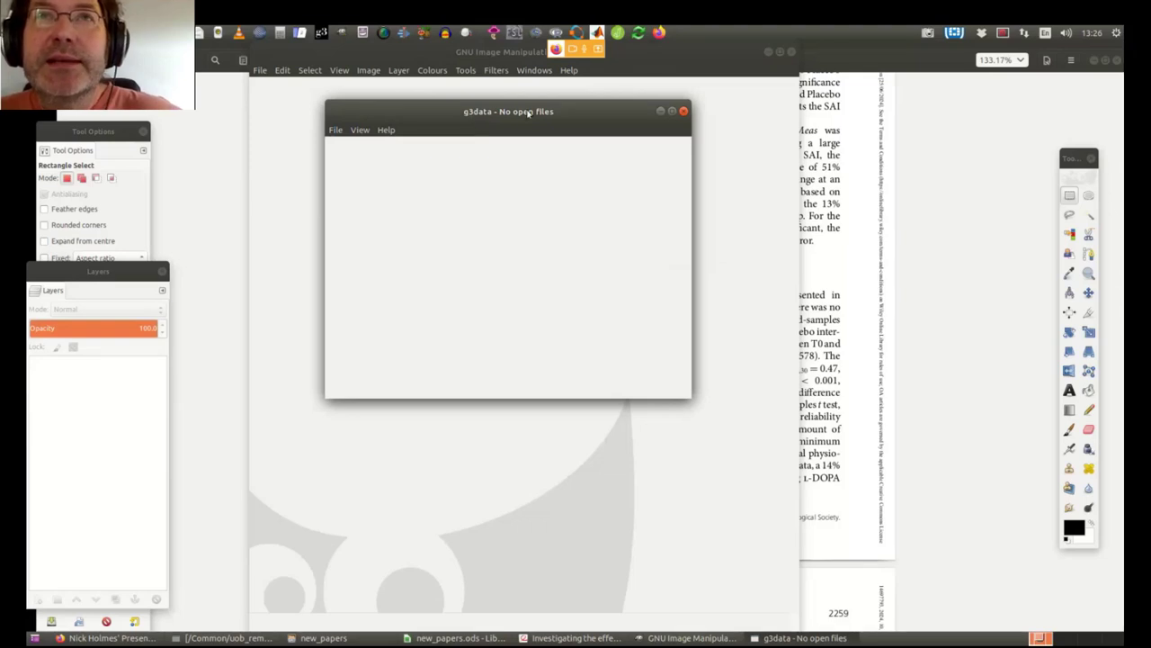
- Maximise g3data, load foglia-s-et-al-2024-fig2.png, and start setting point X1
click(386, 130)
click(466, 111)
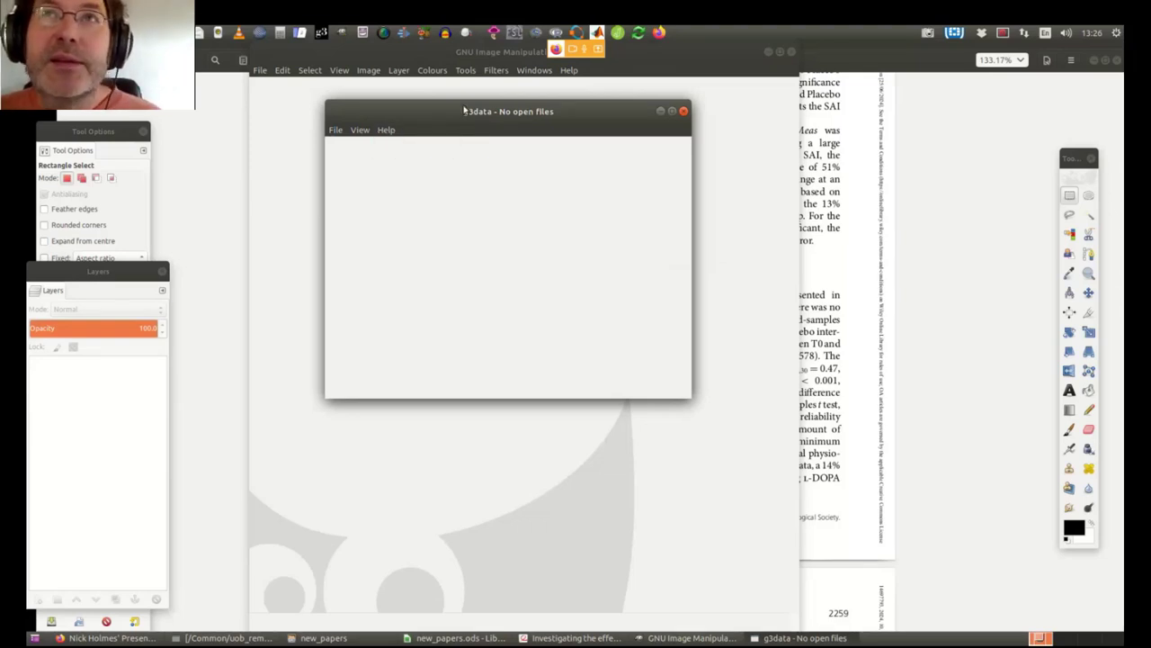
click(672, 110)
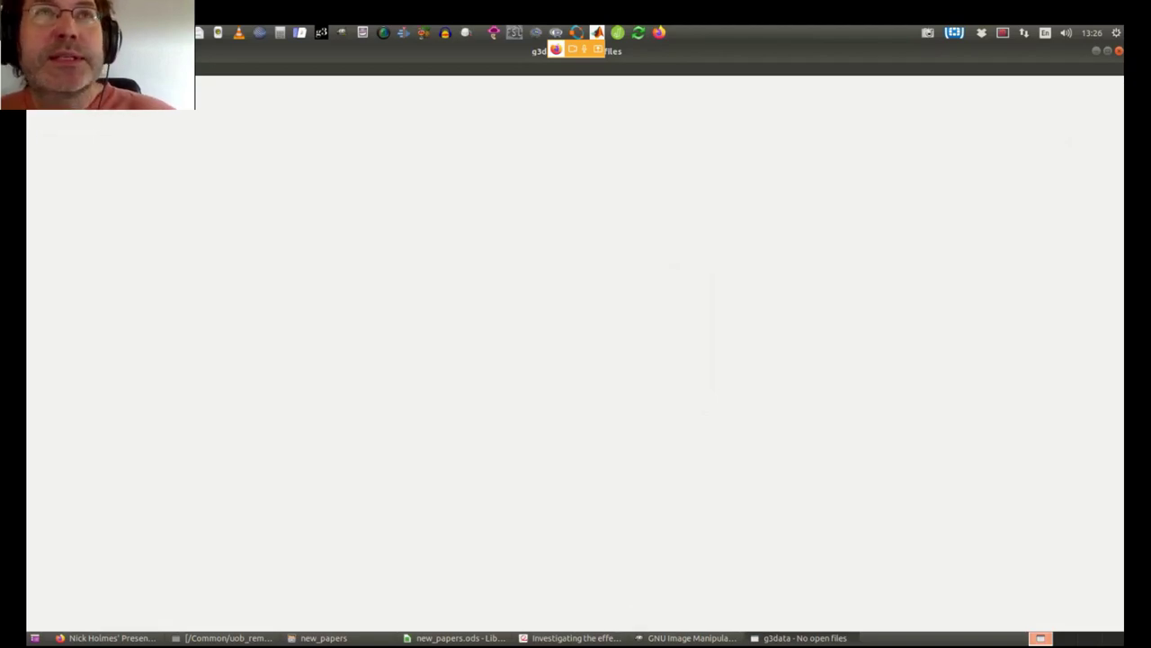
key(ctrl+o)
double_click(519, 226)
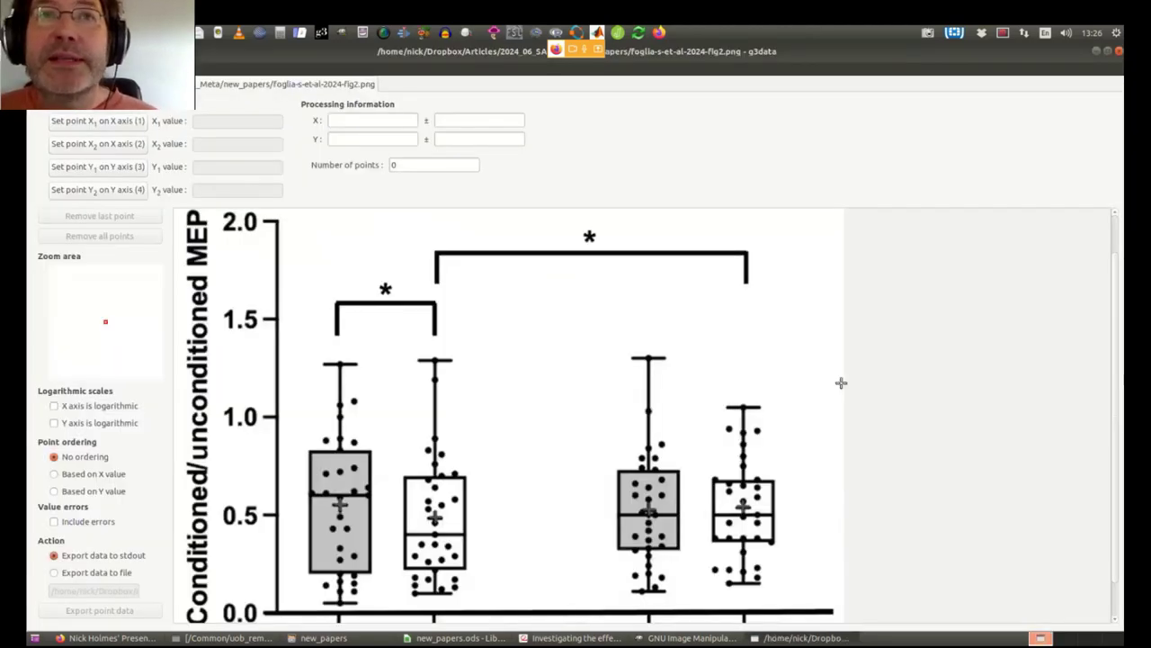
scroll(871, 401, down, 1)
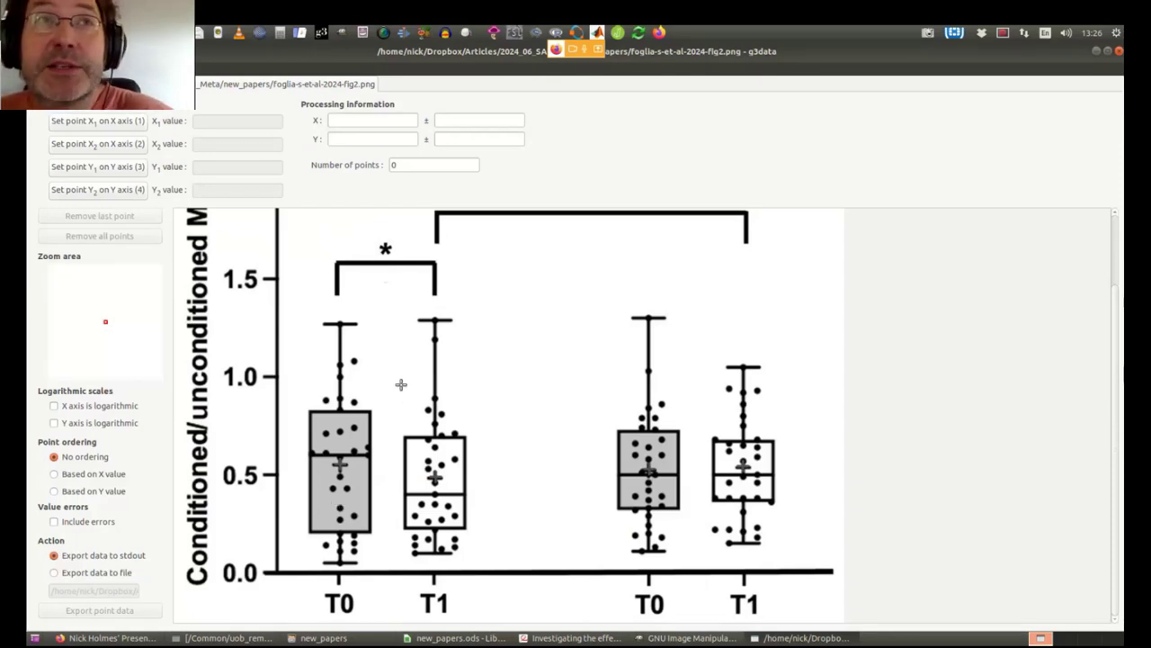
click(106, 122)
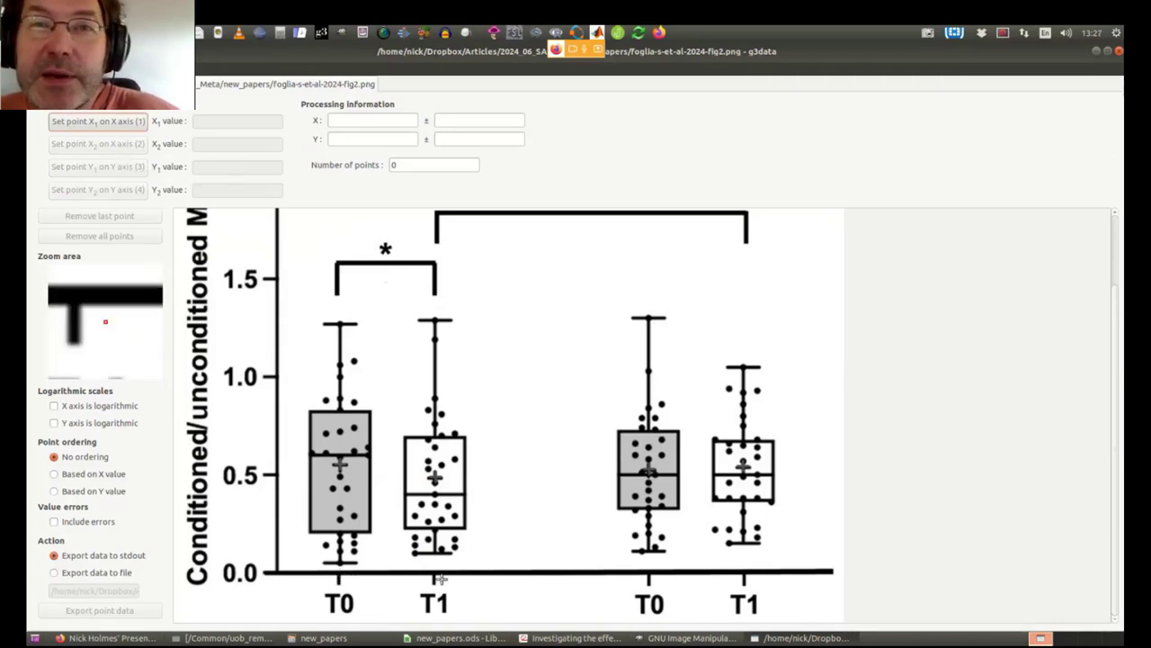
- Calibrate the x axis: origin as 0 and the axis's right end as 5
click(267, 571)
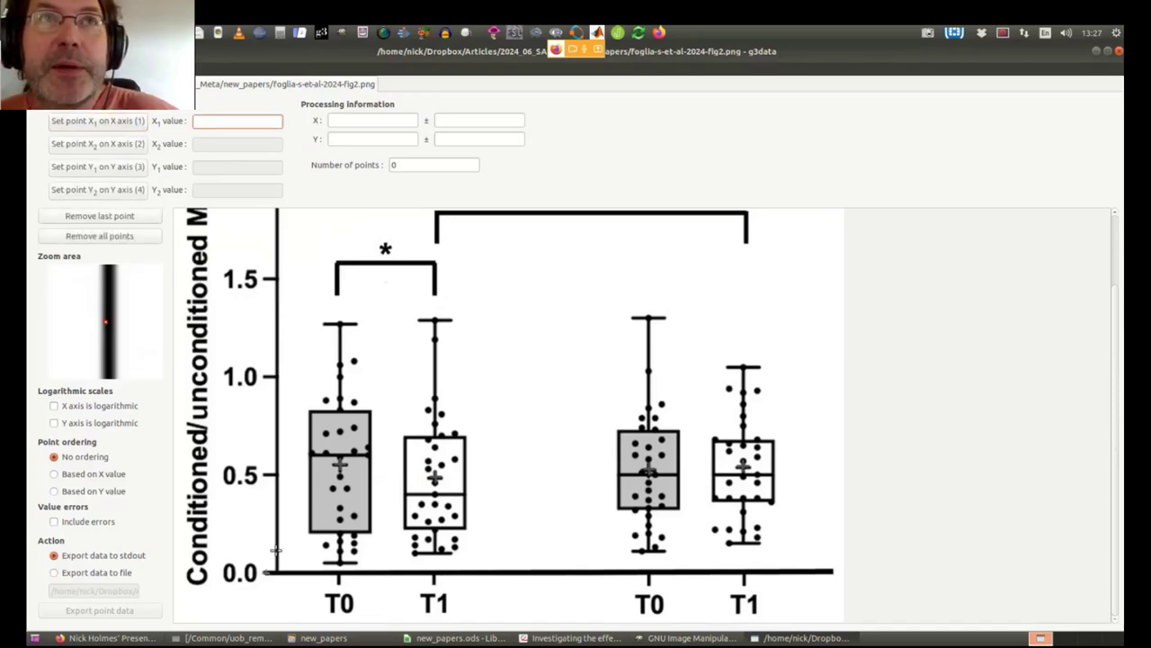
text(0)
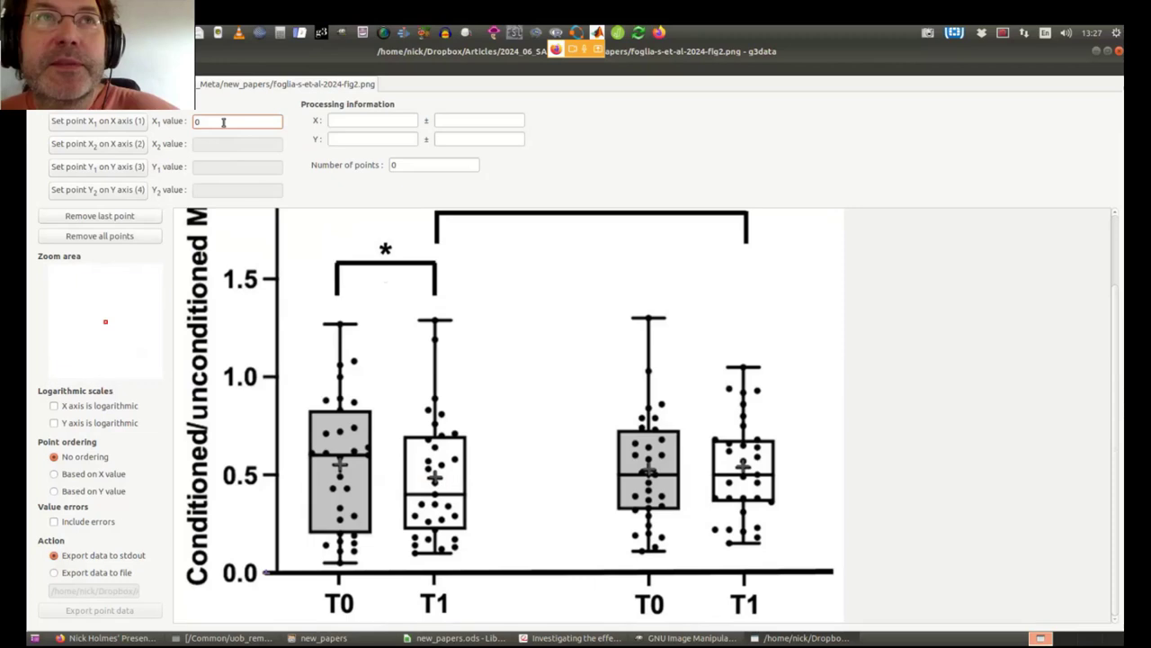
click(102, 153)
click(832, 571)
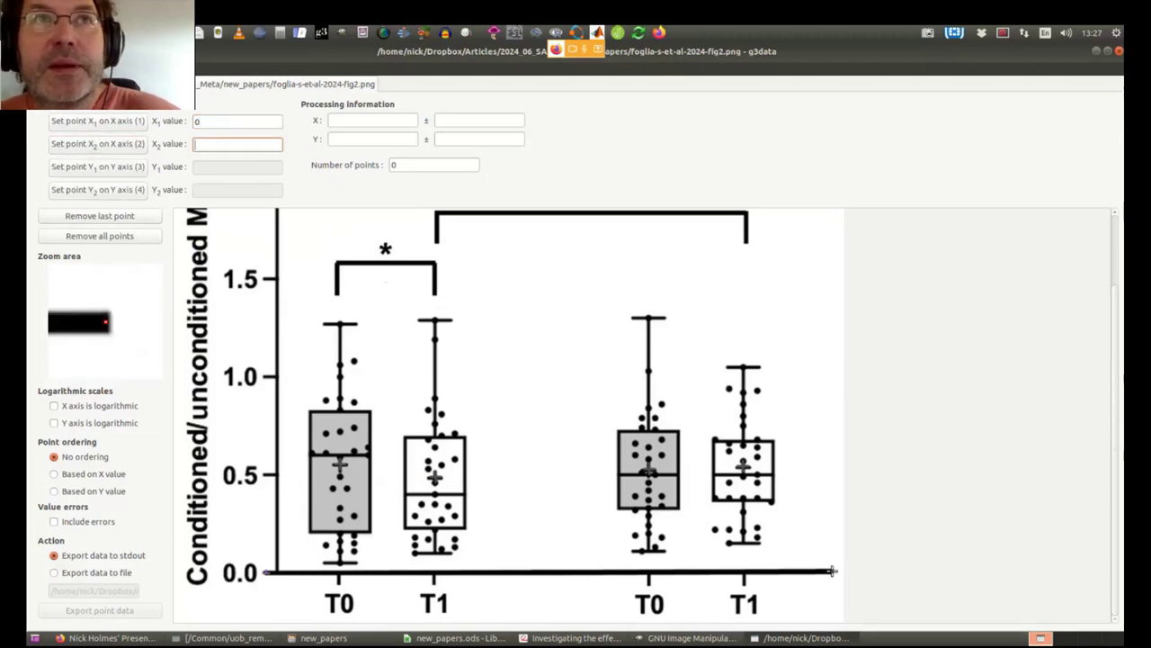
text(5)
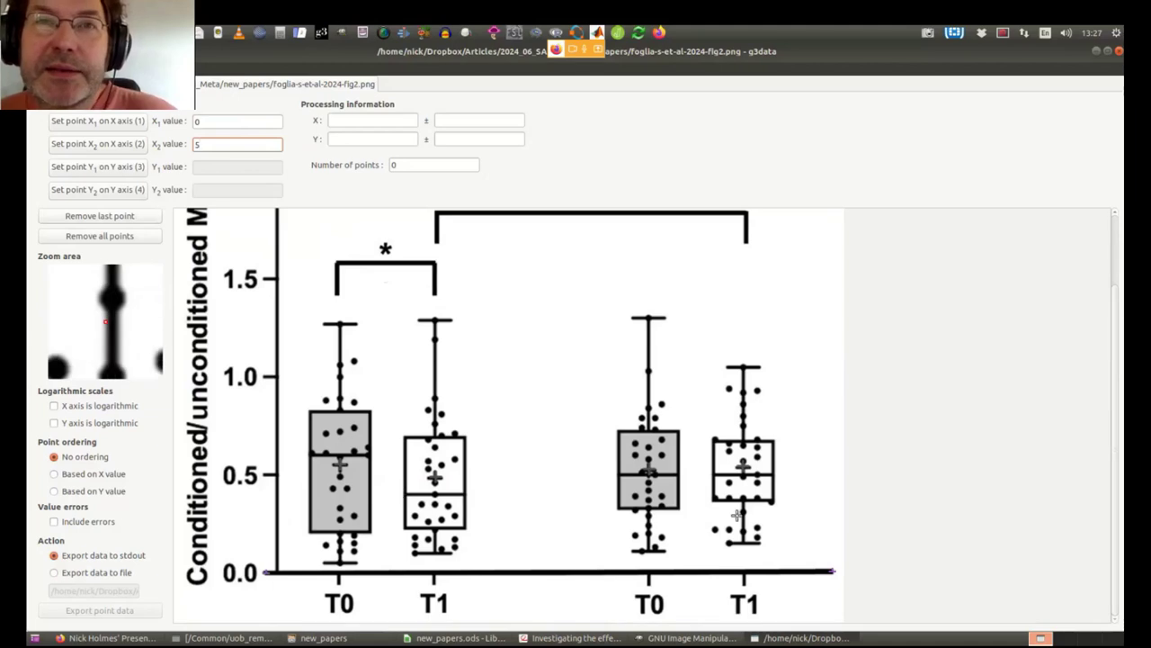
- Calibrate the y axis: origin as 0 and the 2.0 tick as 2
click(90, 168)
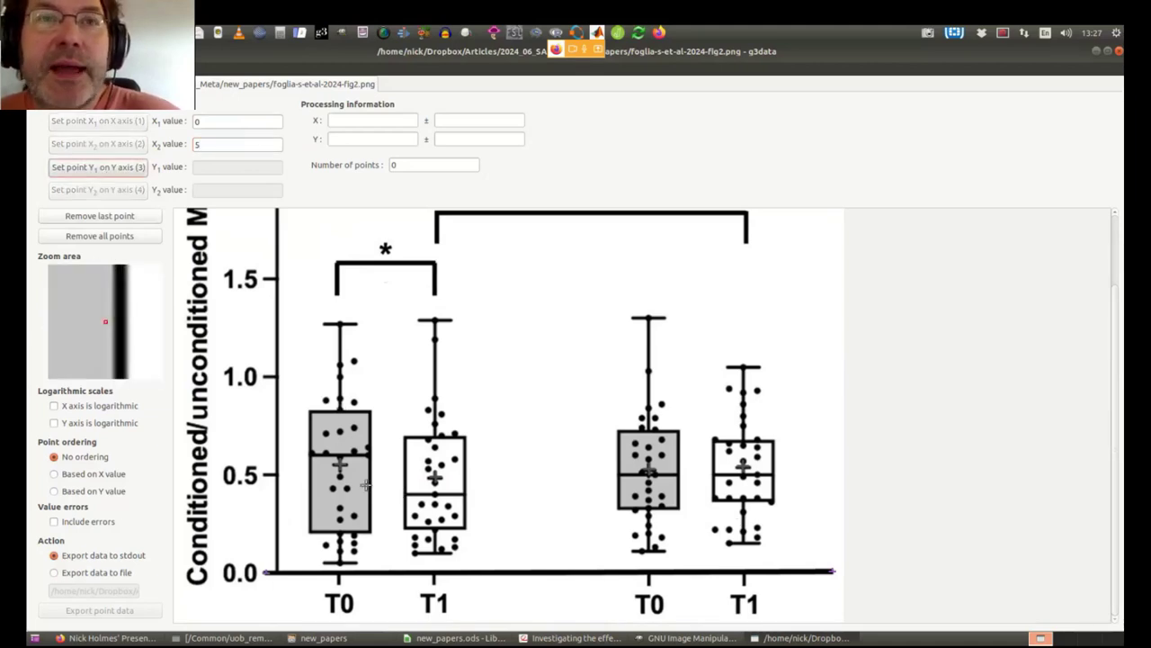
click(272, 572)
text(0)
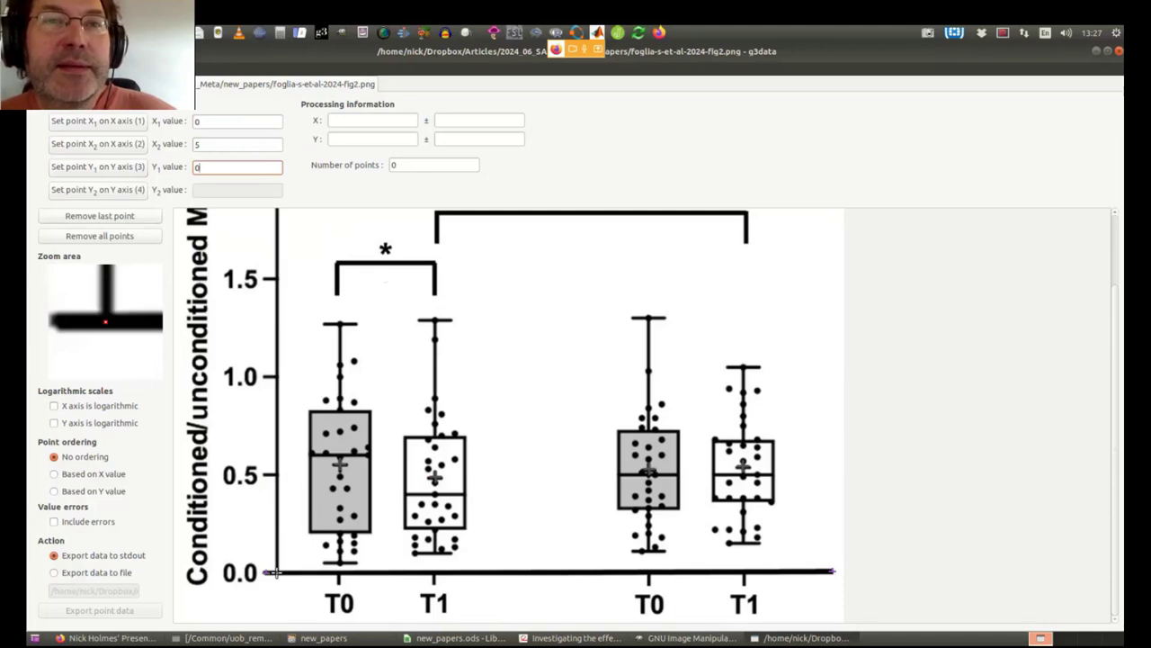
click(97, 189)
scroll(275, 359, up, 2)
click(274, 267)
text(2)
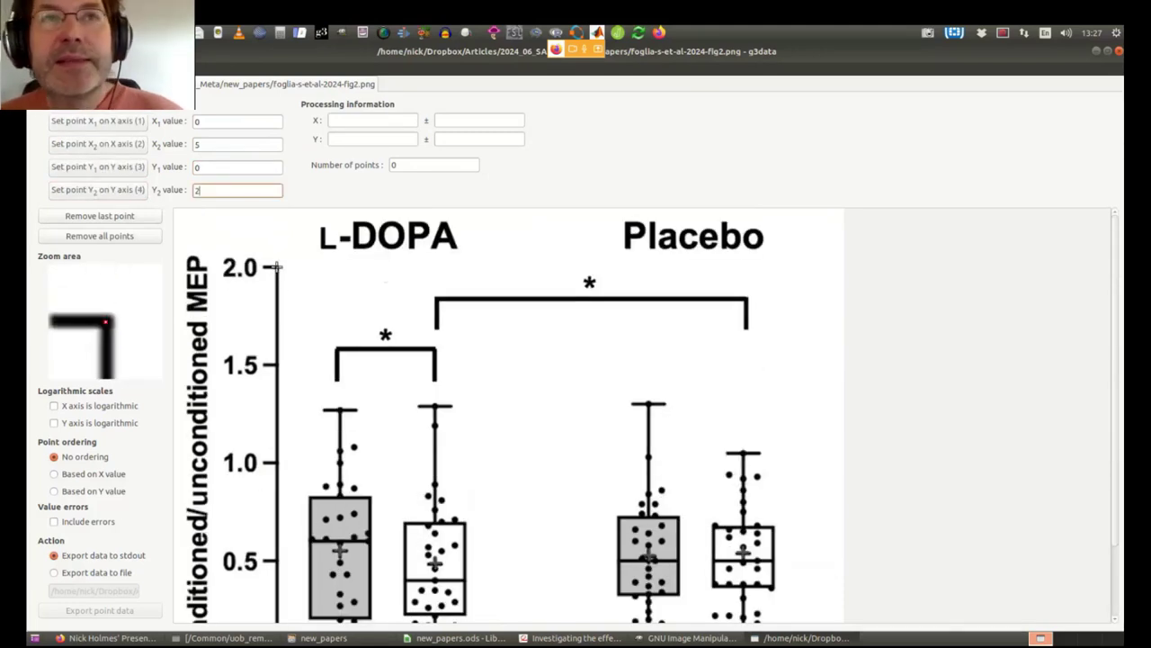
scroll(311, 360, down, 2)
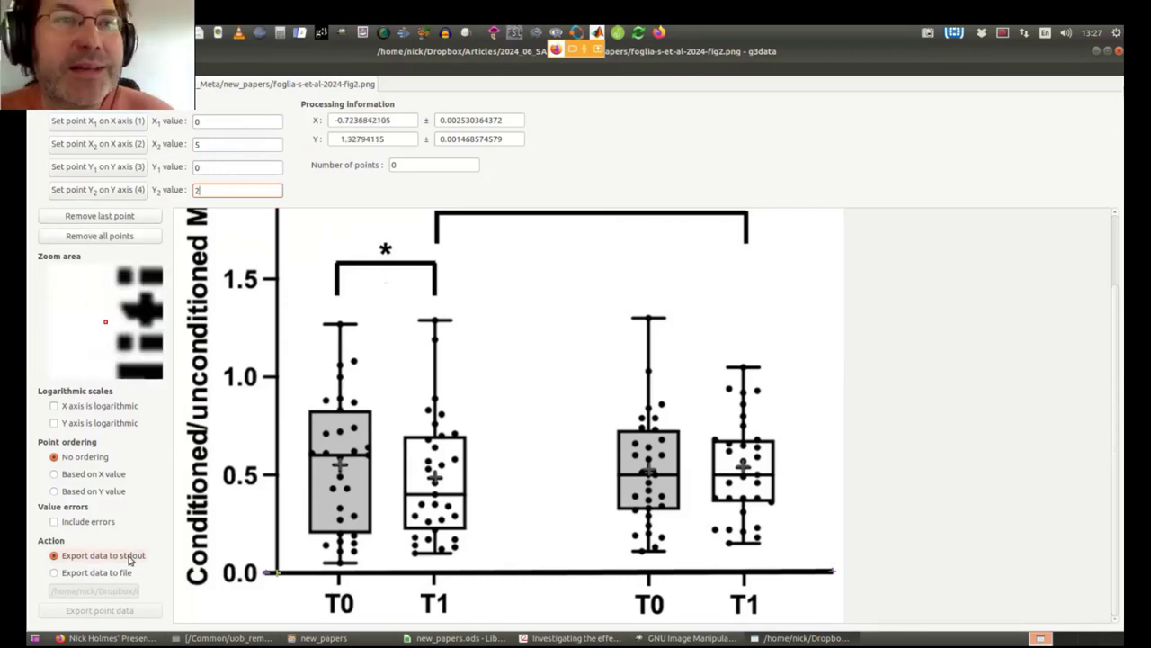
- Switch g3data to file export and trim .png so the output file is foglia-s-et-al-2024-fig2.dat
click(90, 572)
click(90, 591)
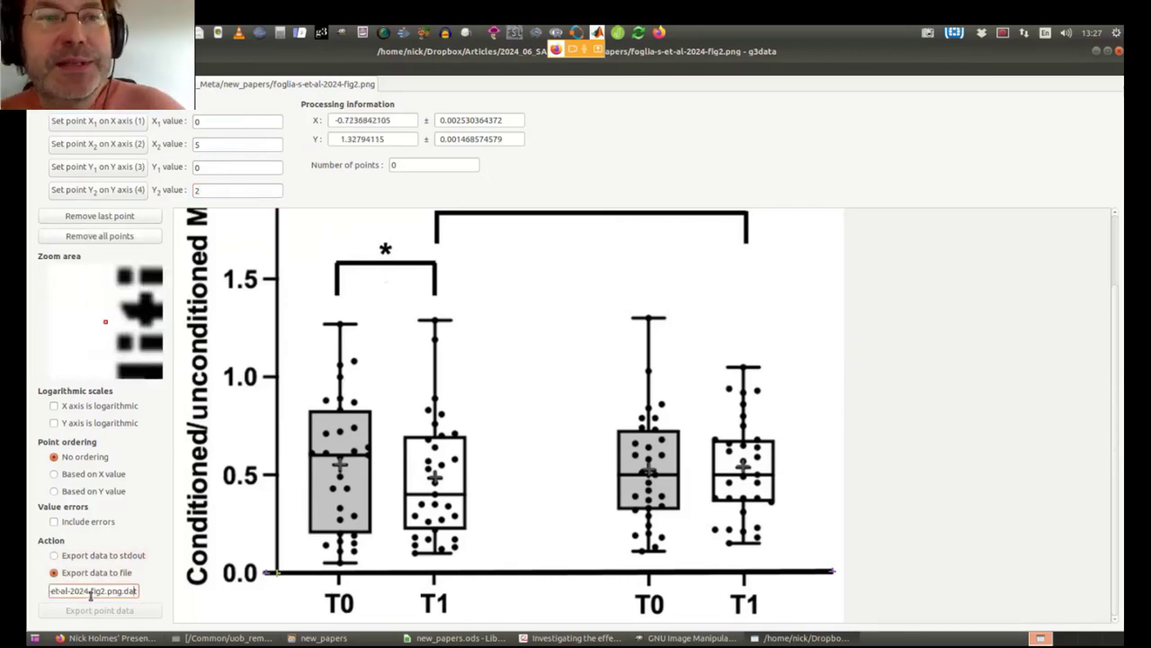
key(BackSpace)
key(BackSpace)
key(BackSpace)
key(BackSpace)
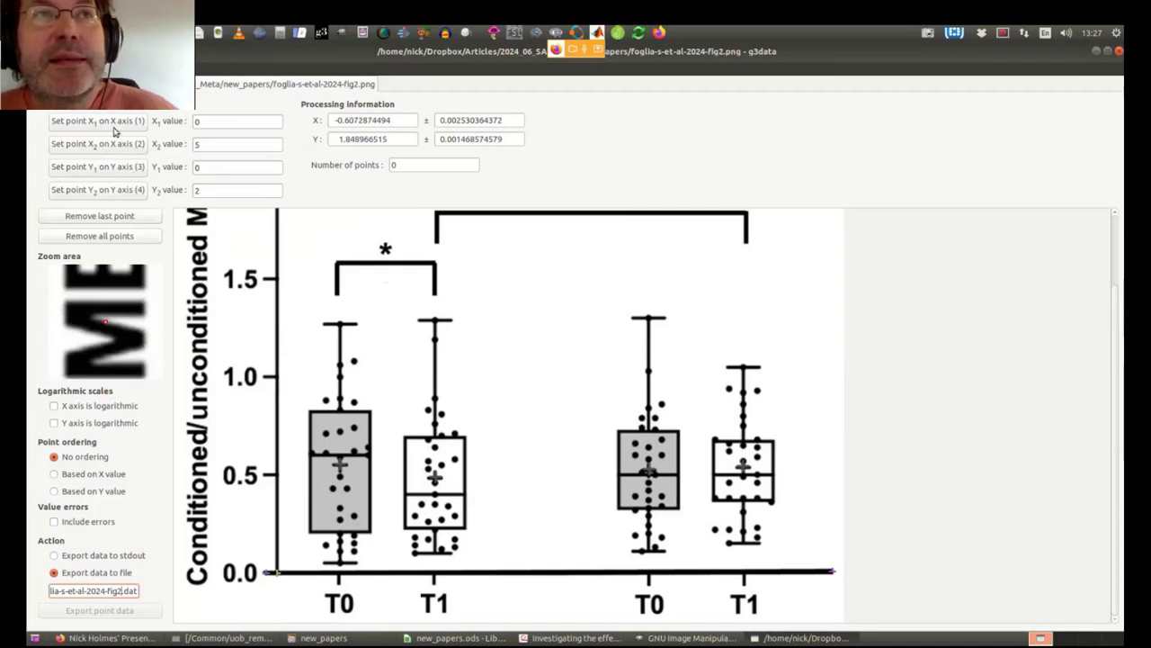
scroll(279, 423, up, 2)
scroll(287, 376, down, 2)
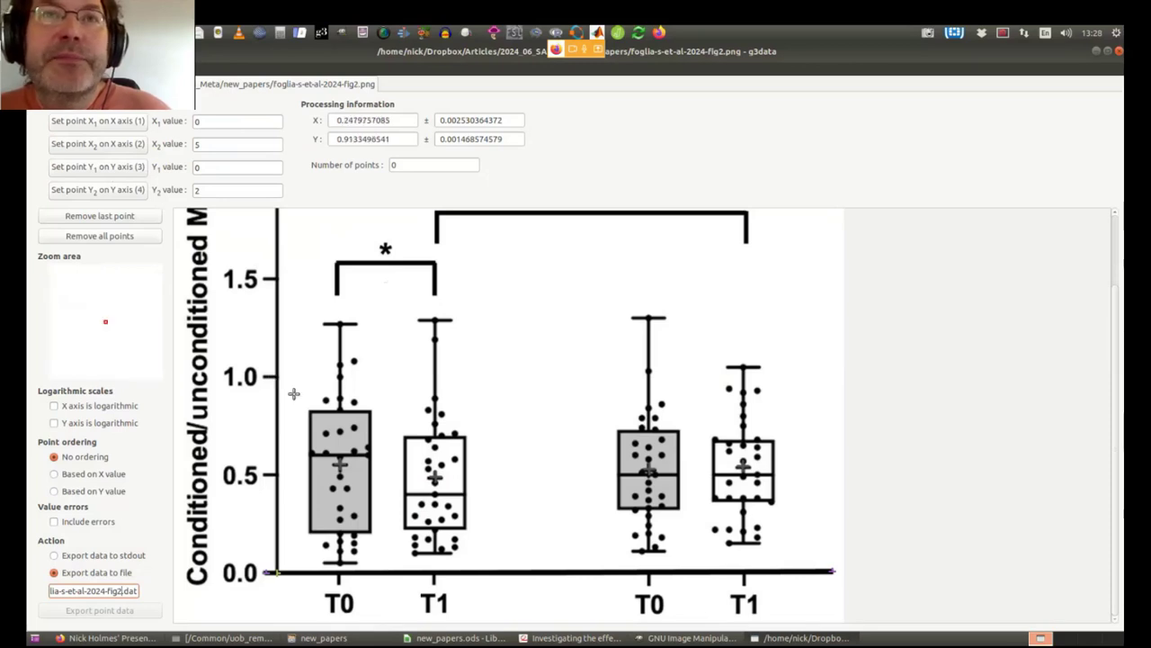
- Mark points in the L-DOPA T0 box and export them to foglia-s-et-al-2024-fig2.dat in new_papers
click(326, 545)
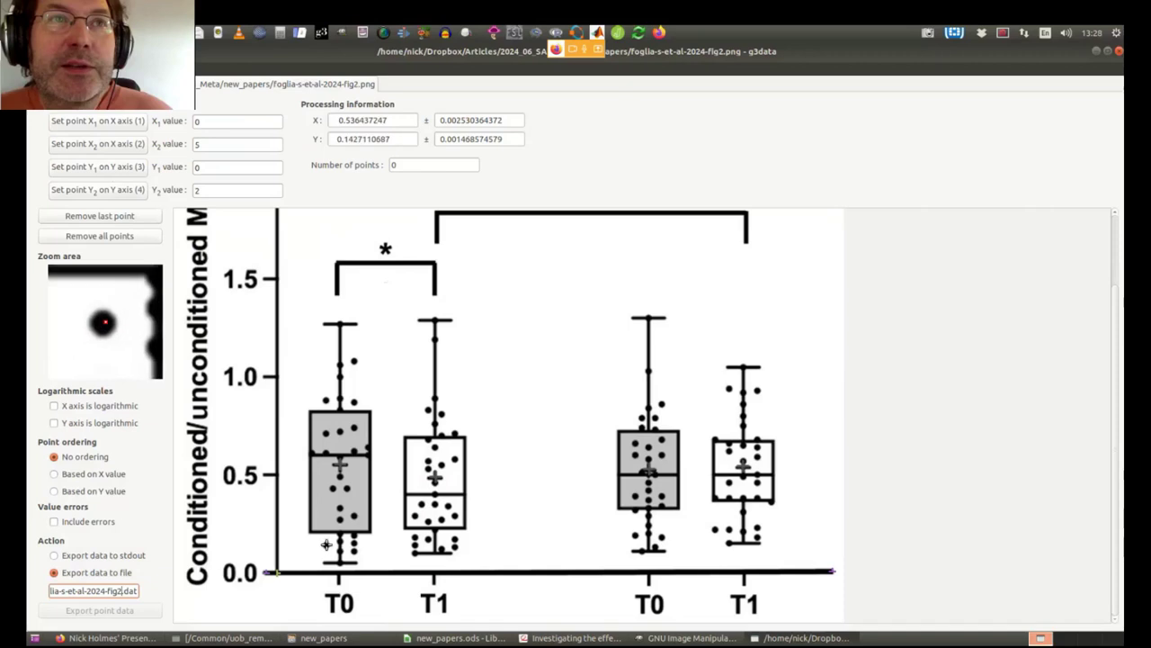
click(333, 487)
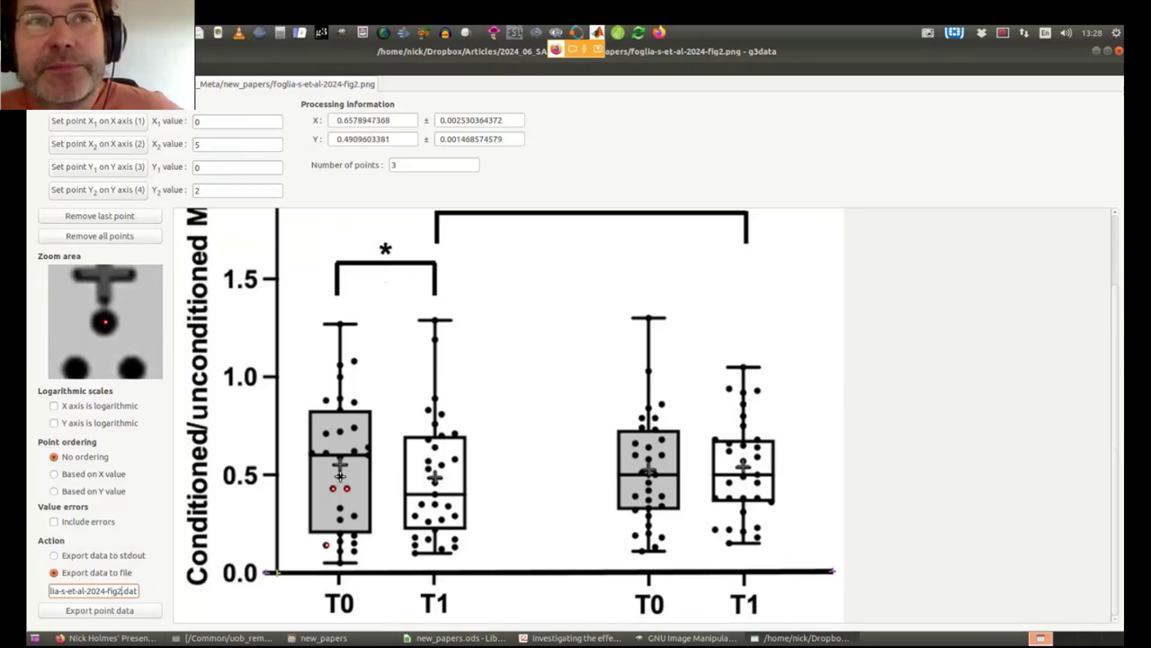
click(354, 535)
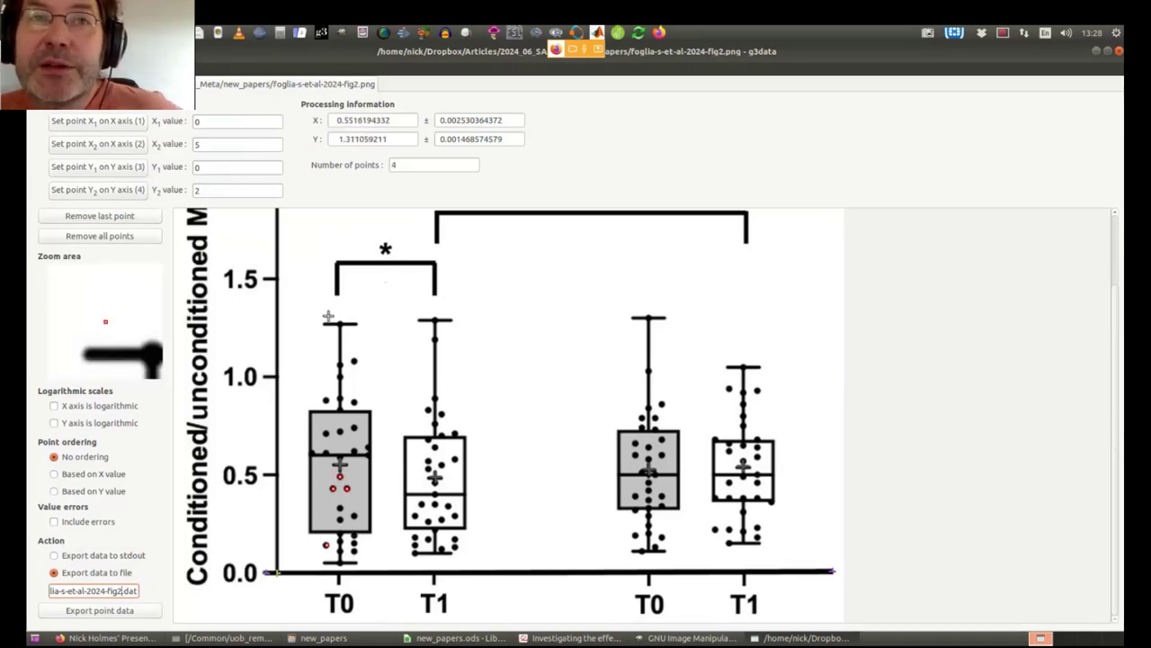
click(97, 610)
click(369, 637)
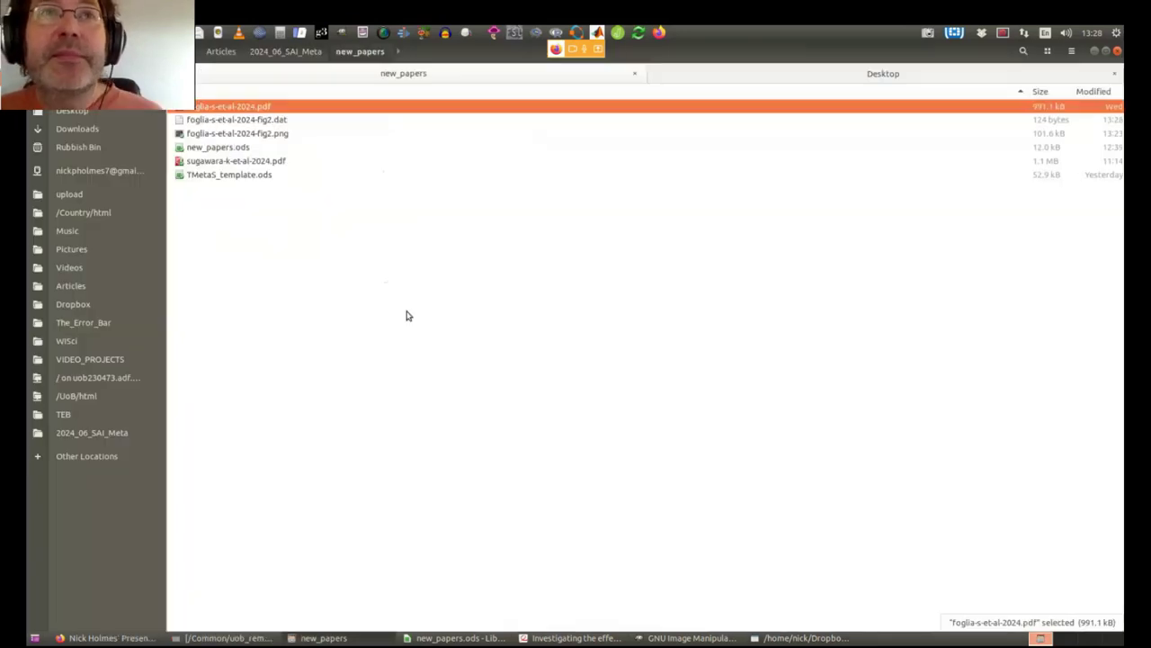
- Open foglia-s-et-al-2024-fig2.dat in SciTE with enlarged text, then go back to g3data
double_click(259, 122)
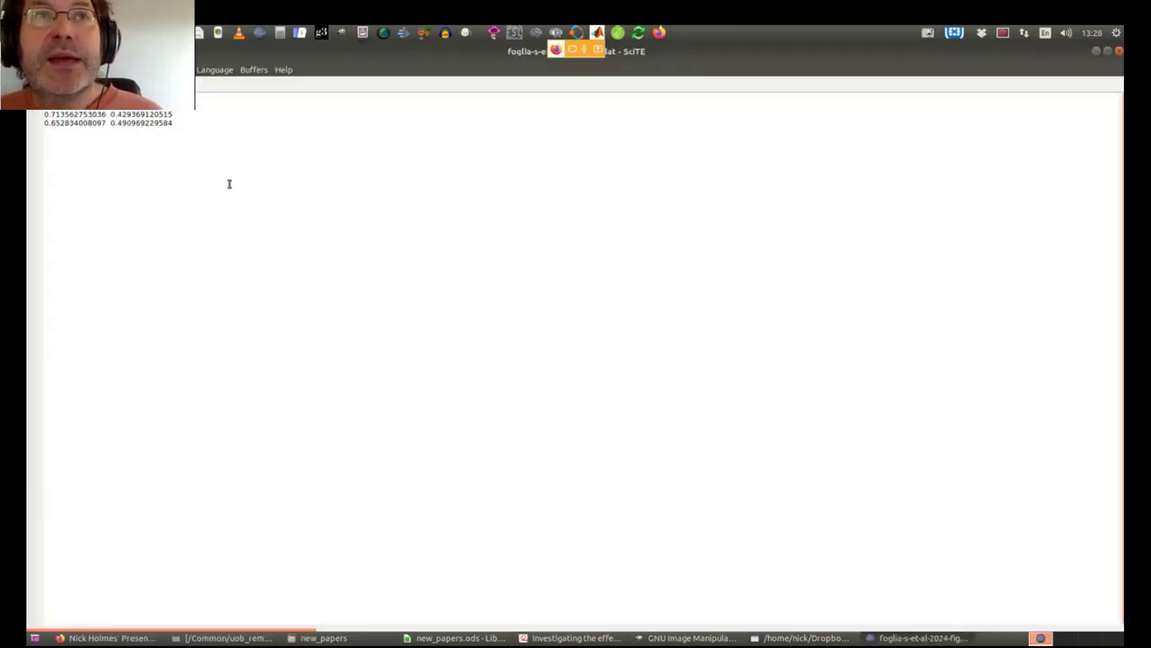
key(ctrl+plus)
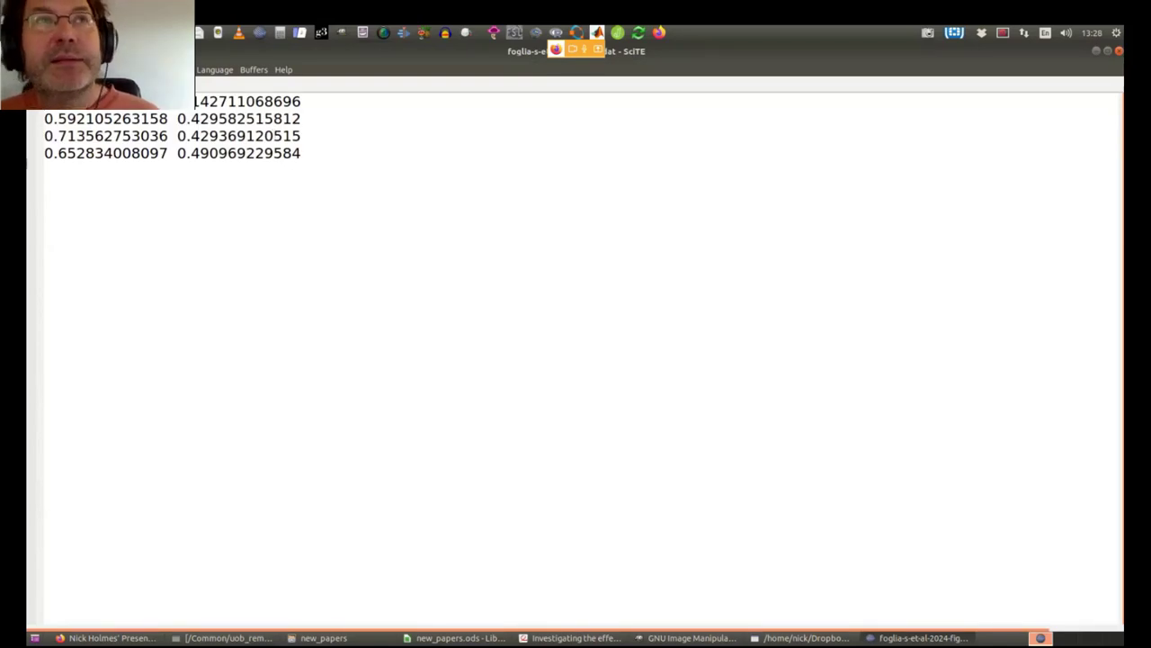
key(alt+Tab)
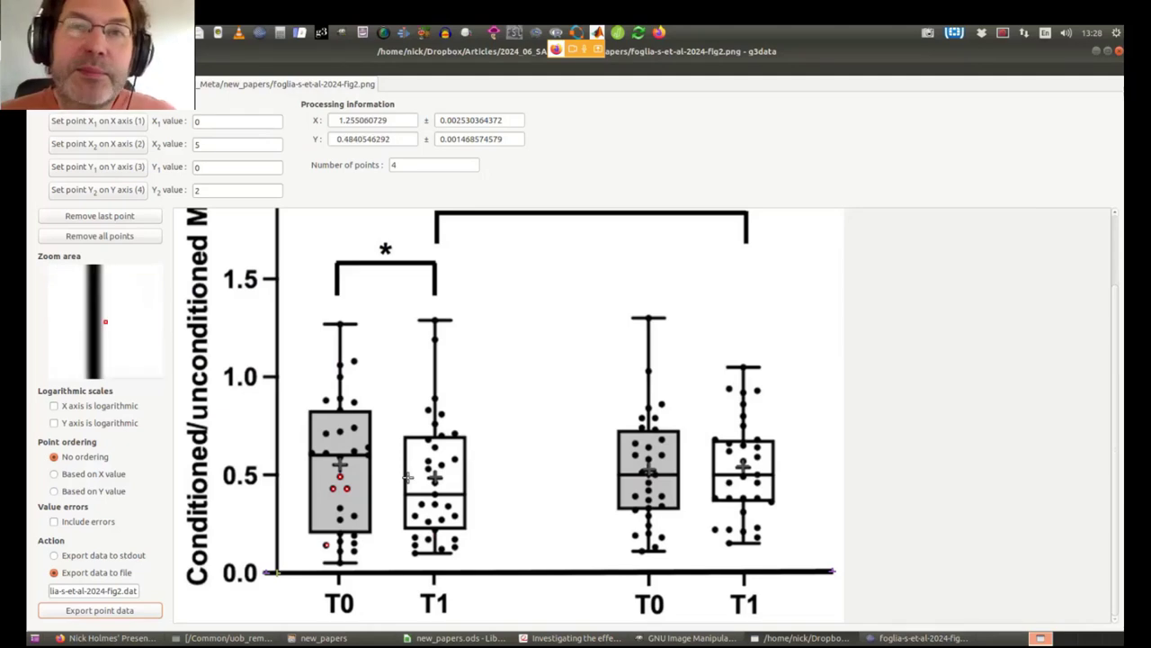
key(alt+Tab)
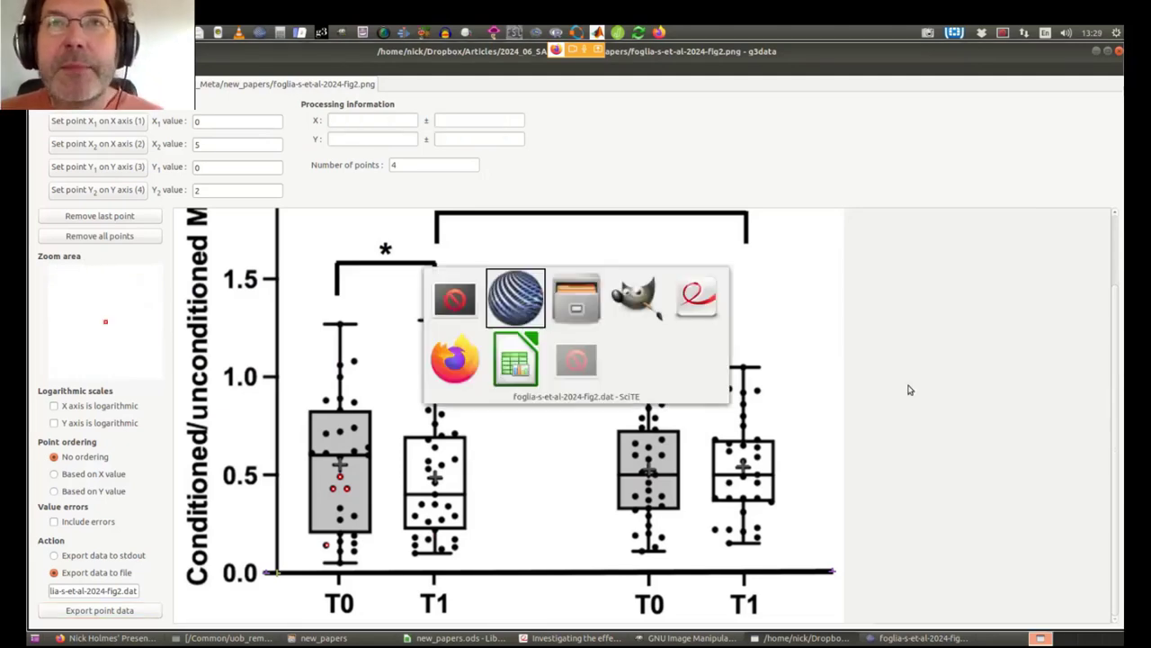
- Present the slide full screen, highlight 'text or tables', then exit full screen and open Web Plot Digitiser in a new tab
key(Tab)
key(Tab)
key(Tab)
key(Tab)
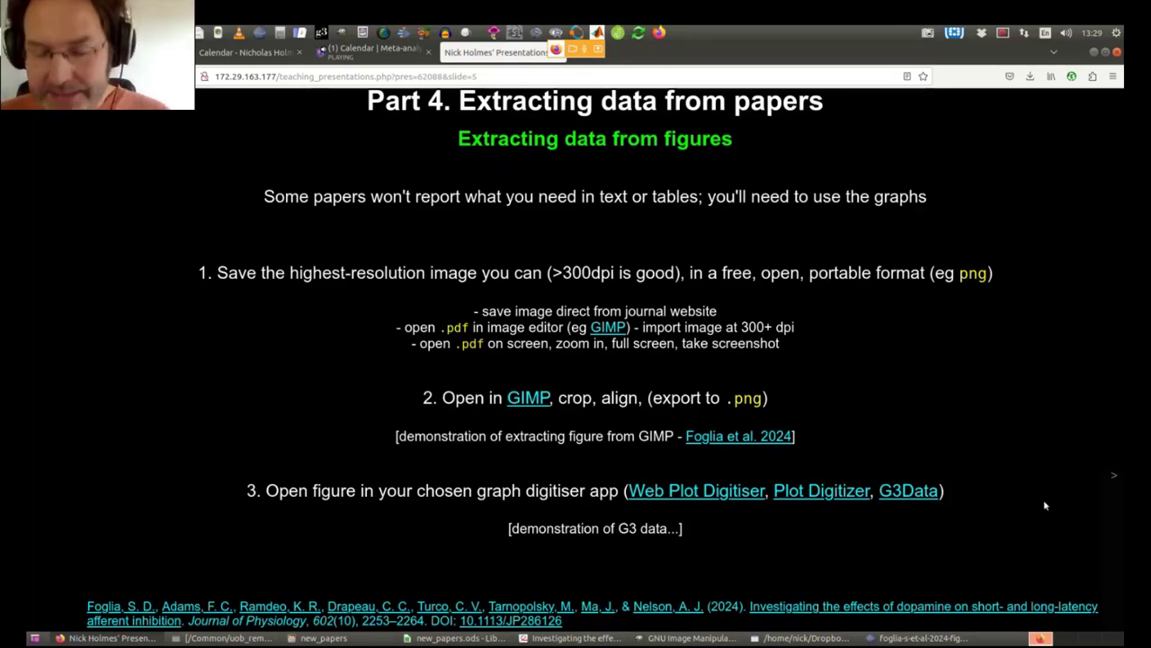
key(F11)
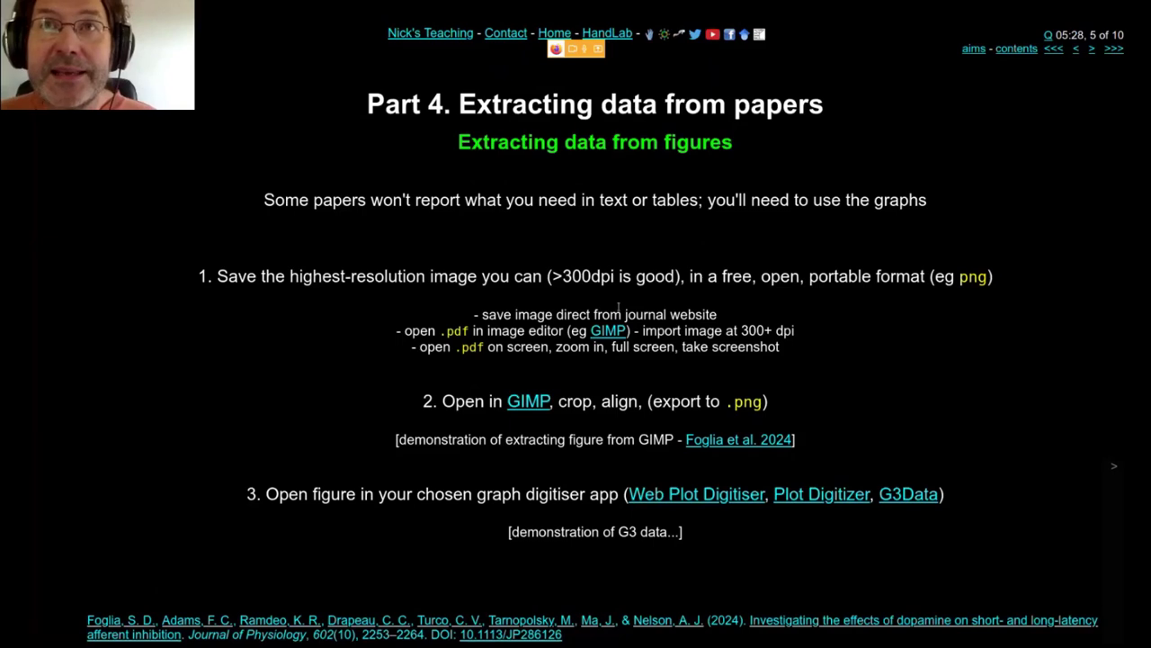
drag(601, 199, 698, 199)
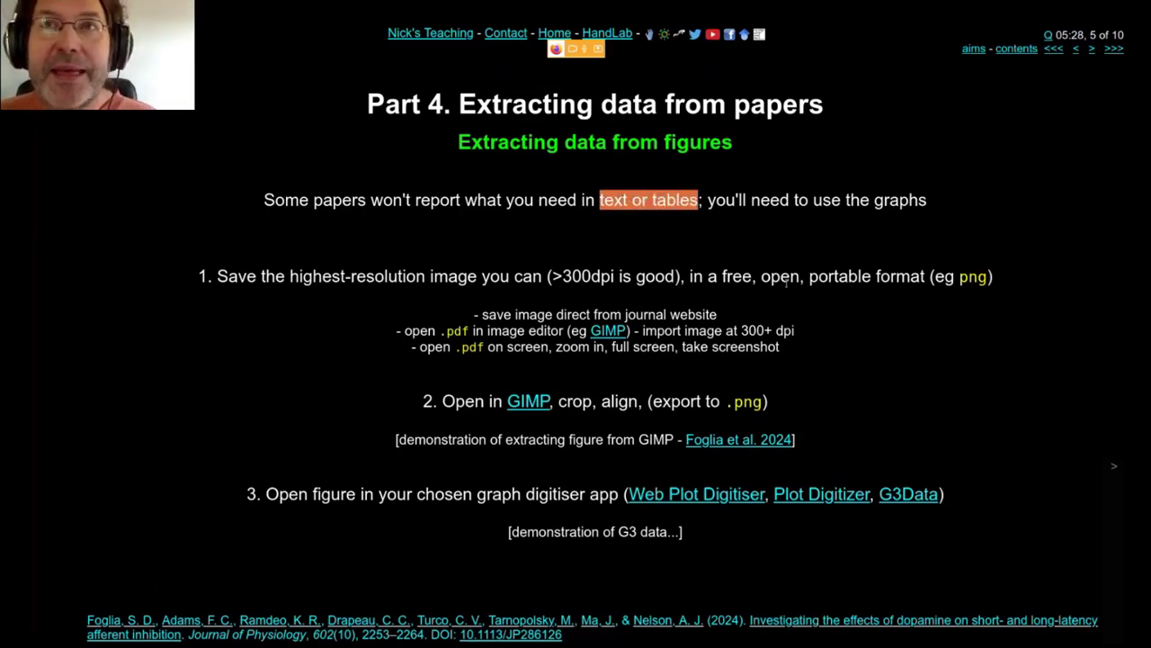
click(792, 278)
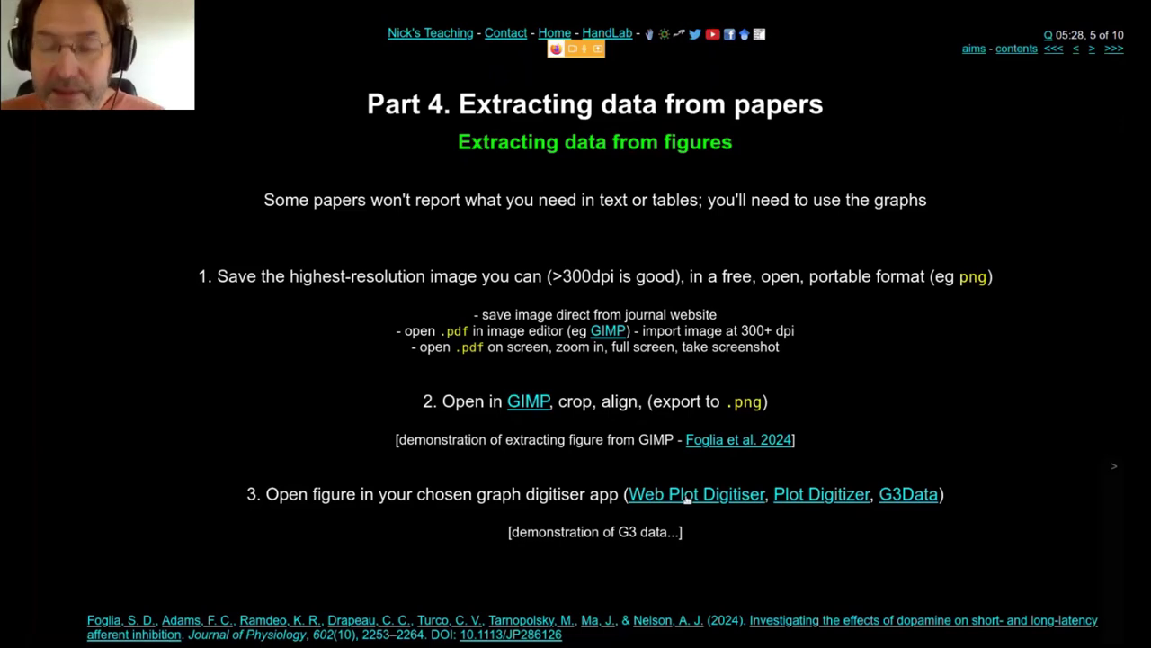
key(F11)
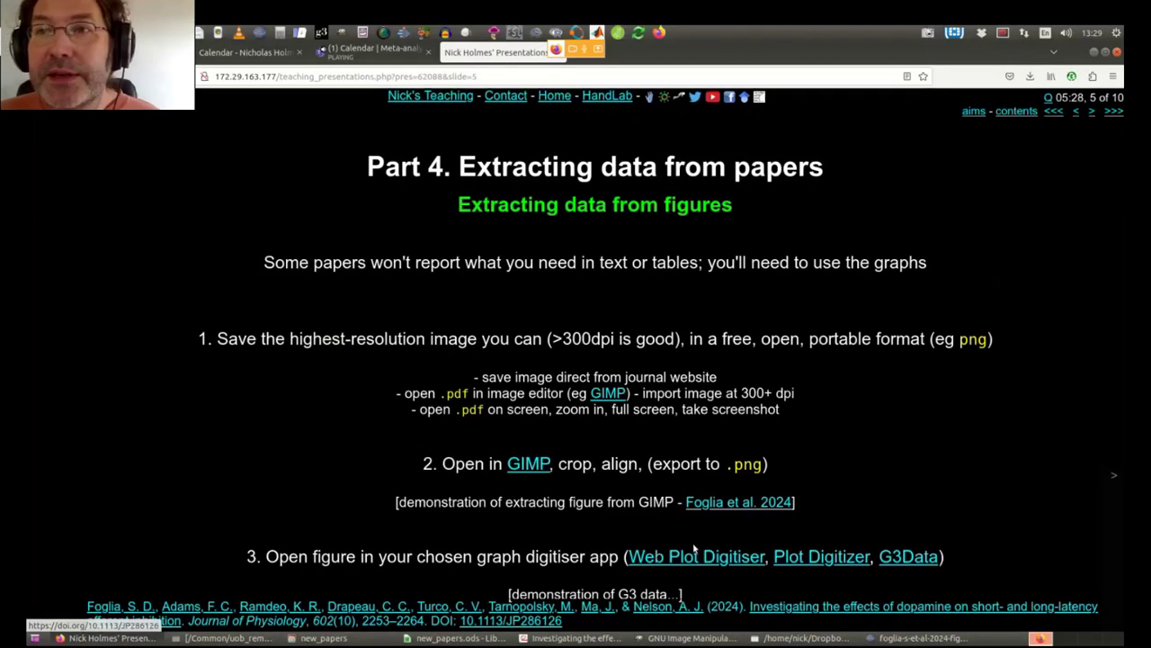
middle_click(695, 574)
- Open PlotDigitizer Online App in a new tab alongside WebPlotDigitizer and compare both pages
middle_click(804, 556)
click(623, 52)
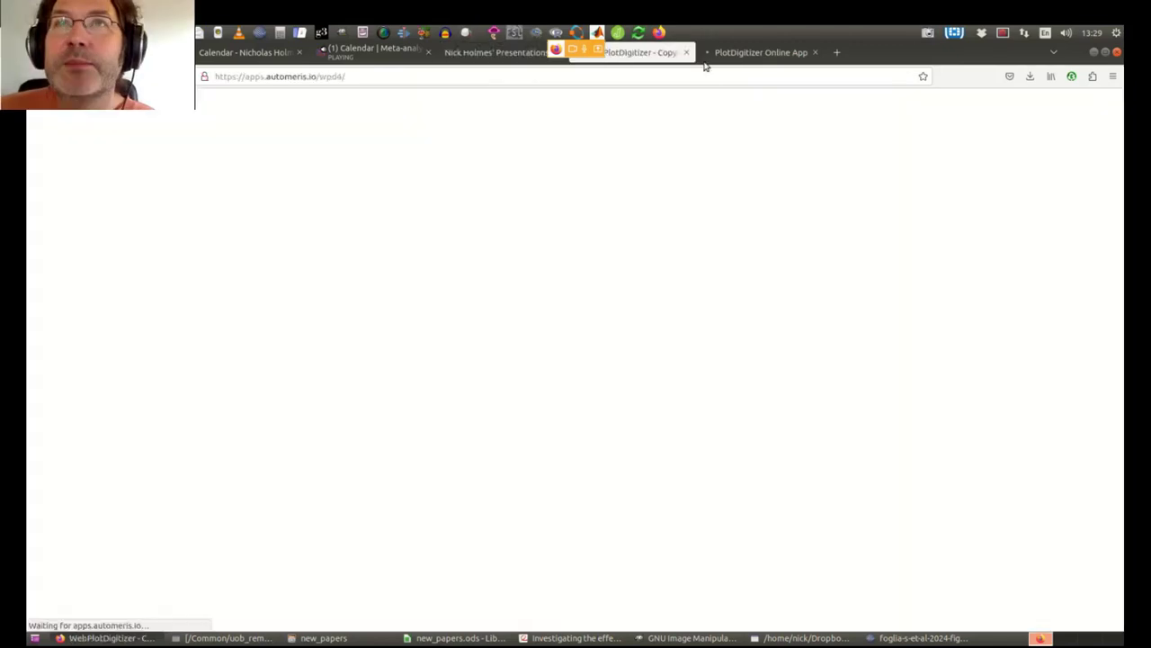
click(755, 52)
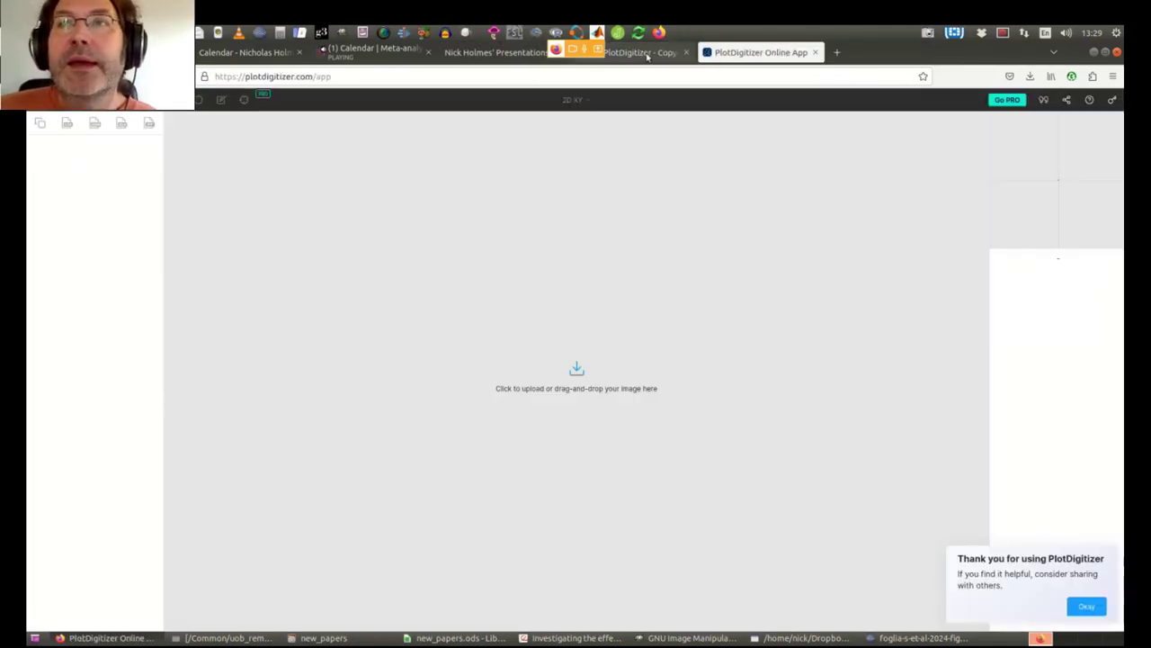
click(647, 54)
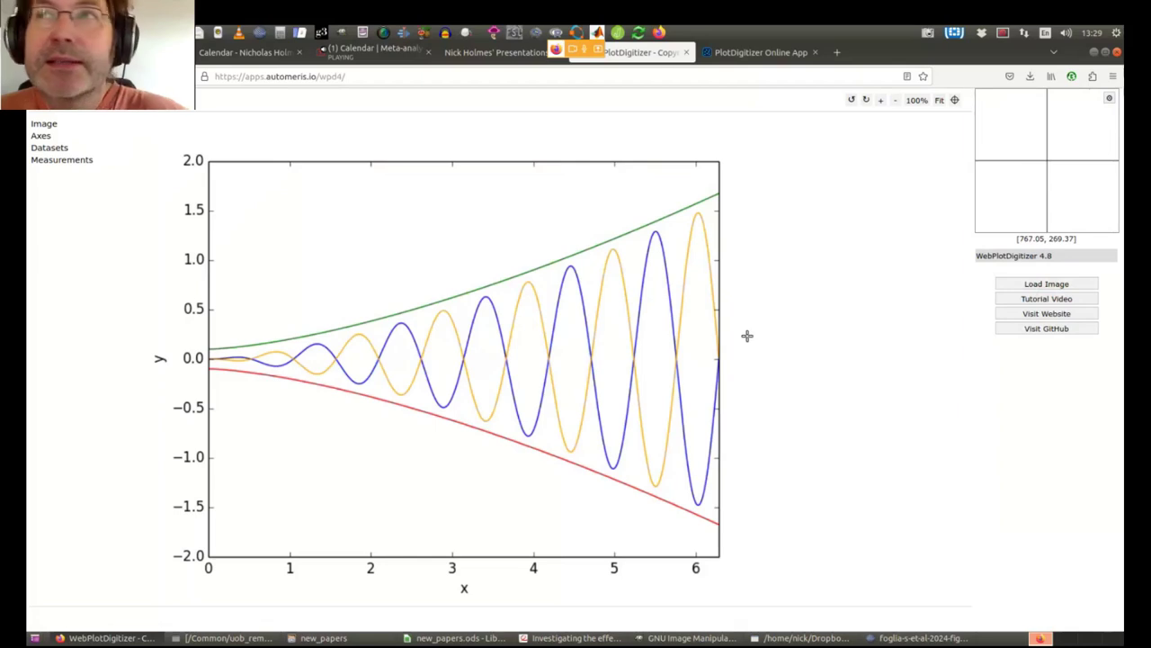
- Load the L-DOPA/Placebo boxplot image from 2024_06_SAI_Meta into WebPlotDigitizer, skipping plot type selection
click(1034, 284)
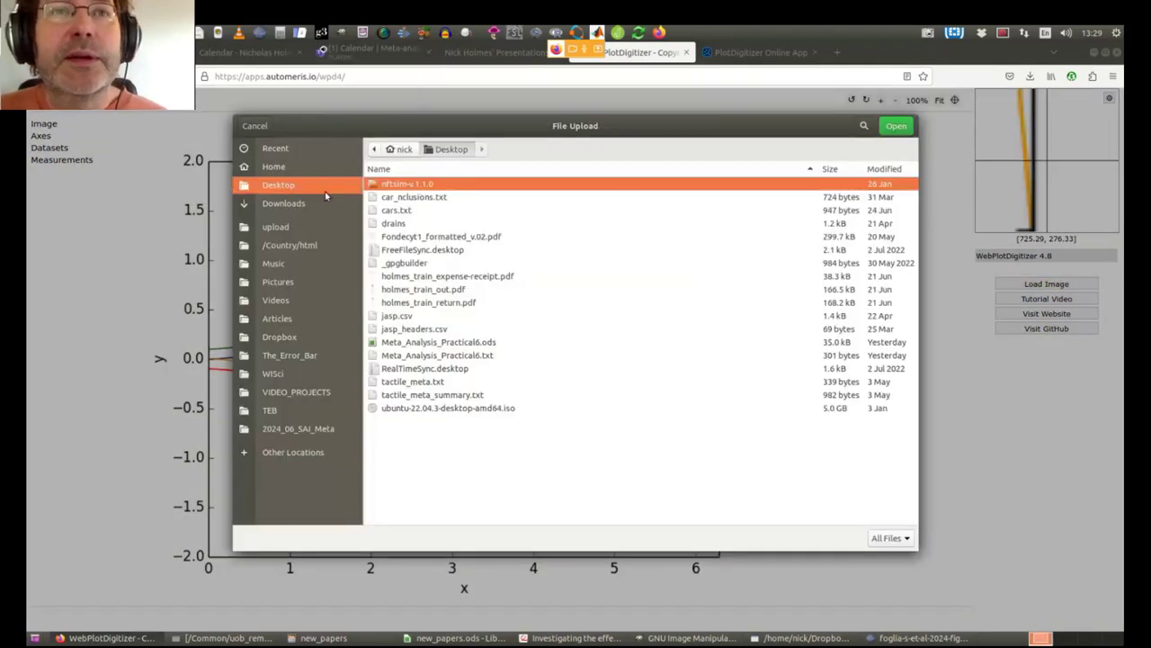
click(293, 430)
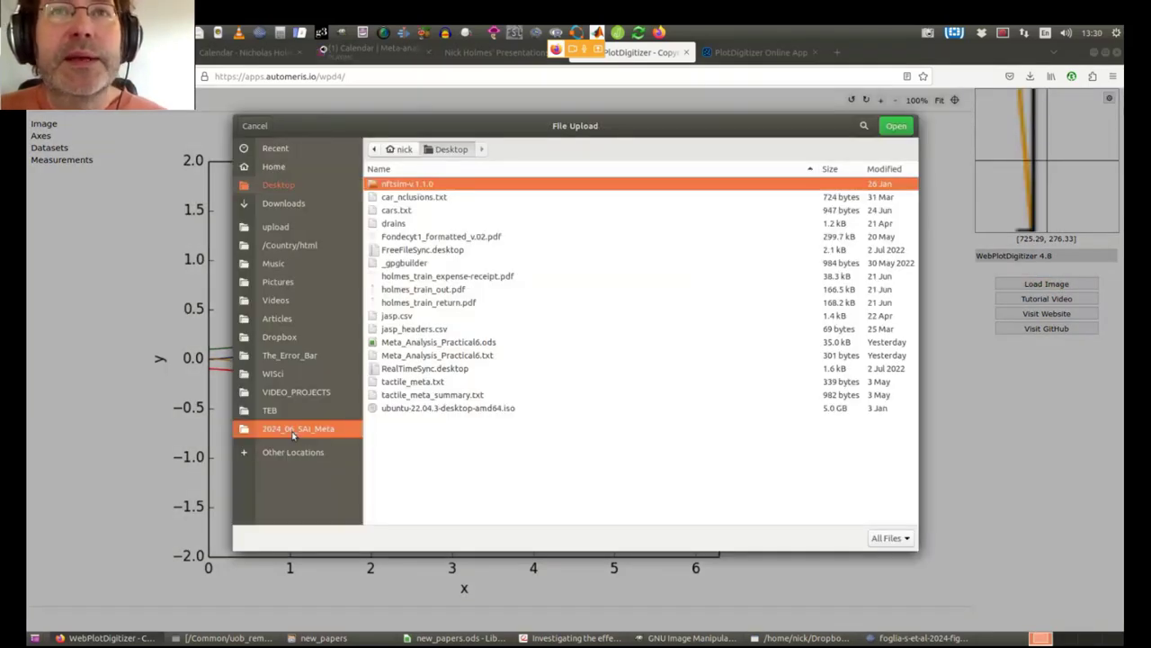
double_click(704, 255)
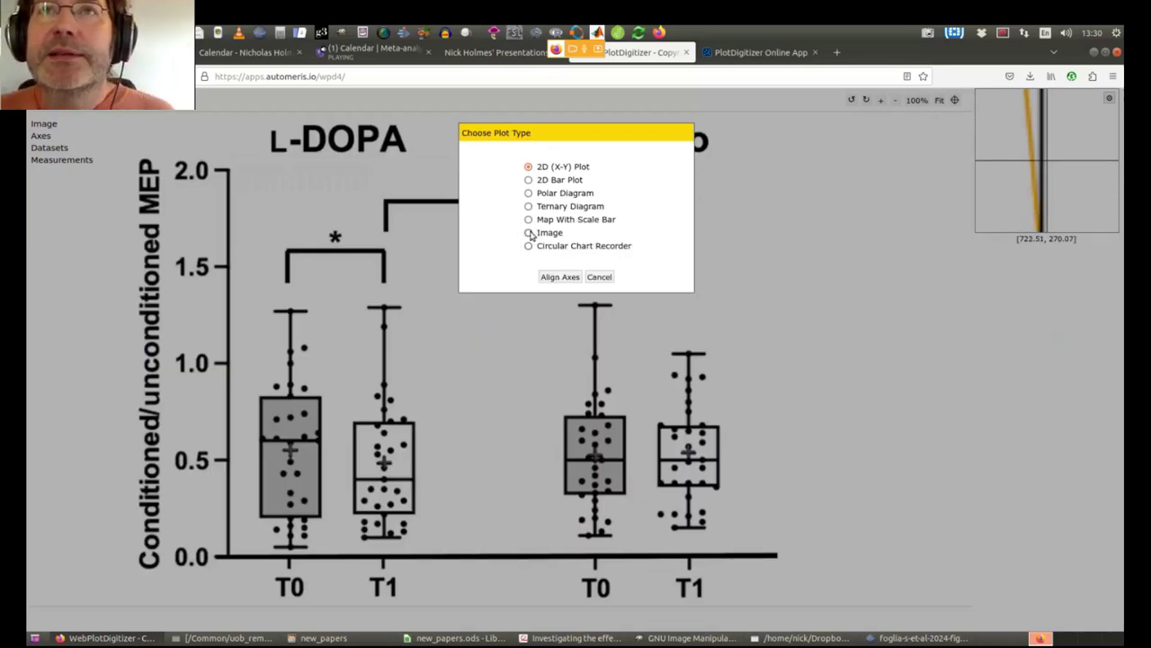
click(599, 277)
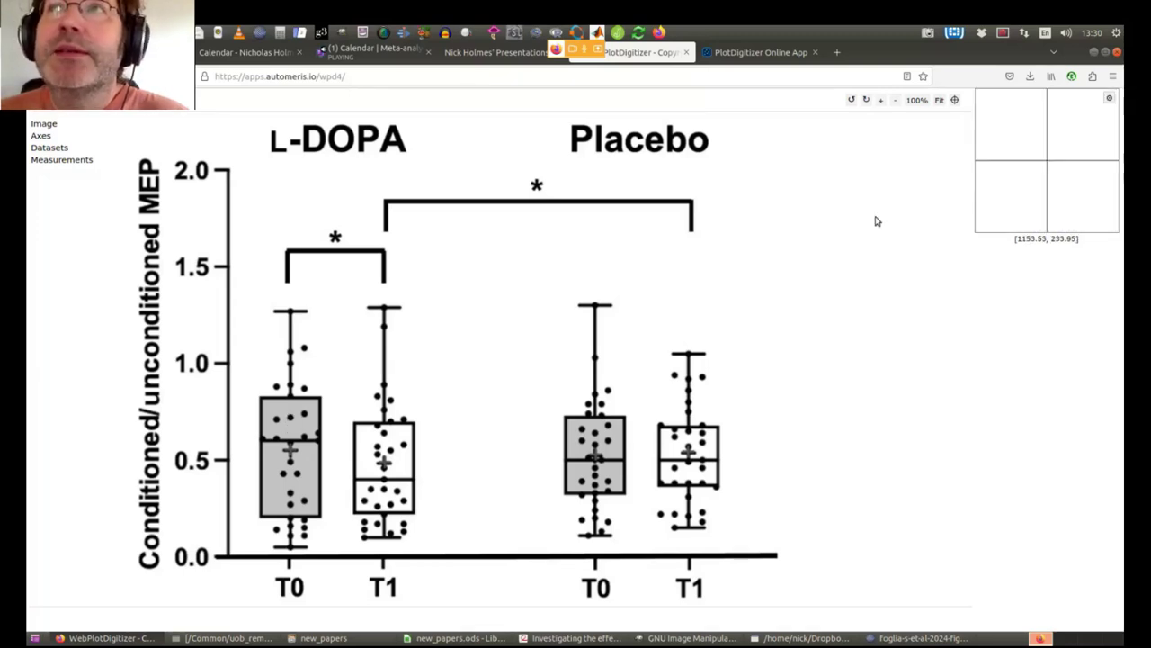
click(40, 135)
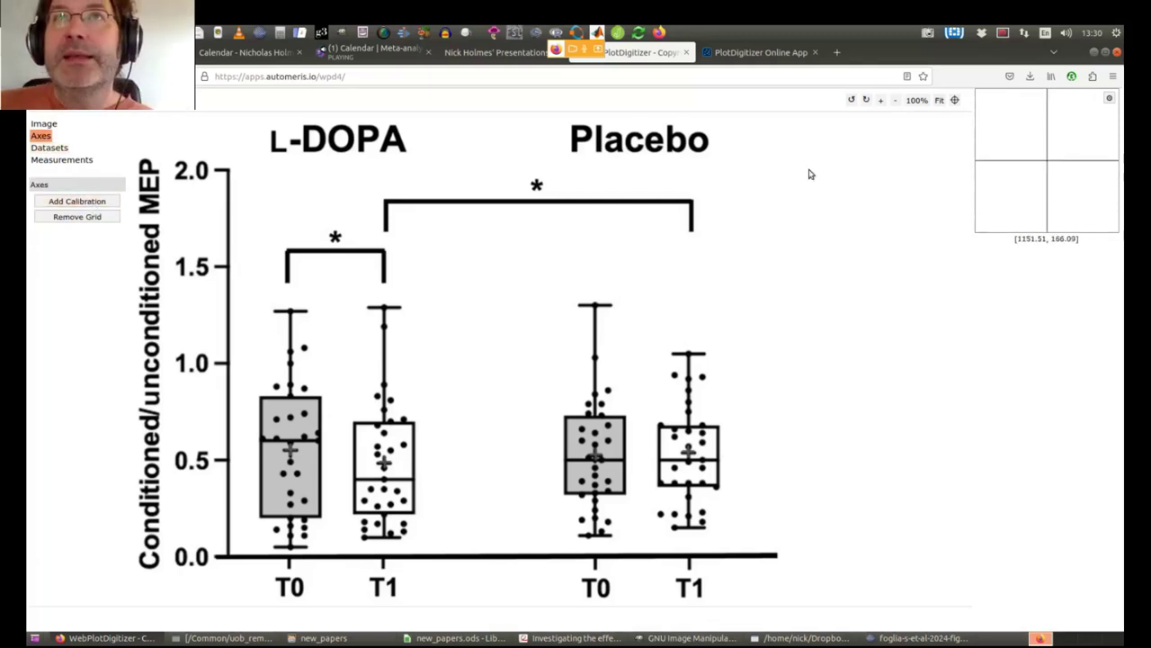
- Highlight the wpd4 part of WebPlotDigitizer's web address
click(329, 76)
double_click(331, 77)
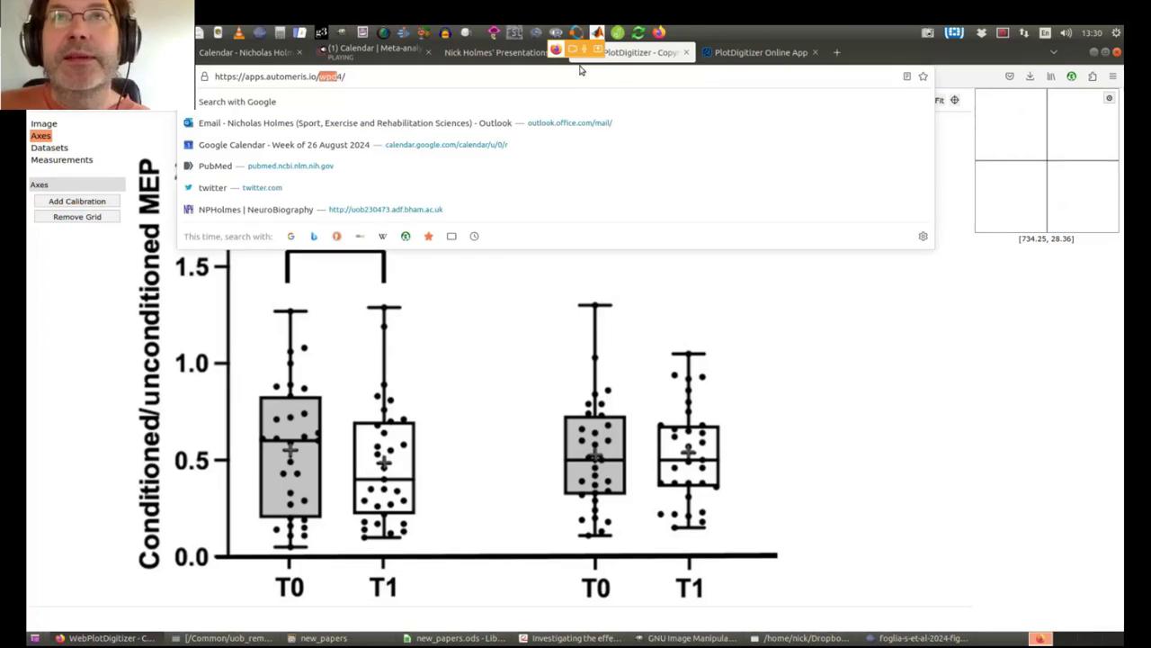
click(335, 76)
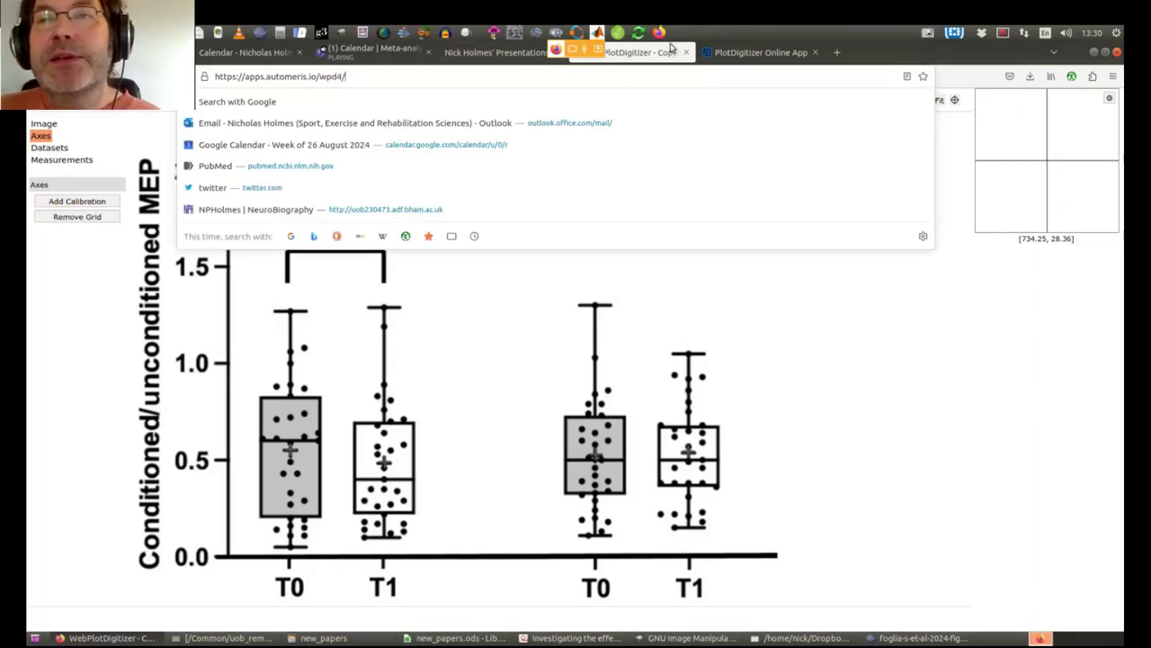
- Dismiss the PlotDigitizer Online thank-you notice and return to the presentation slide
click(755, 54)
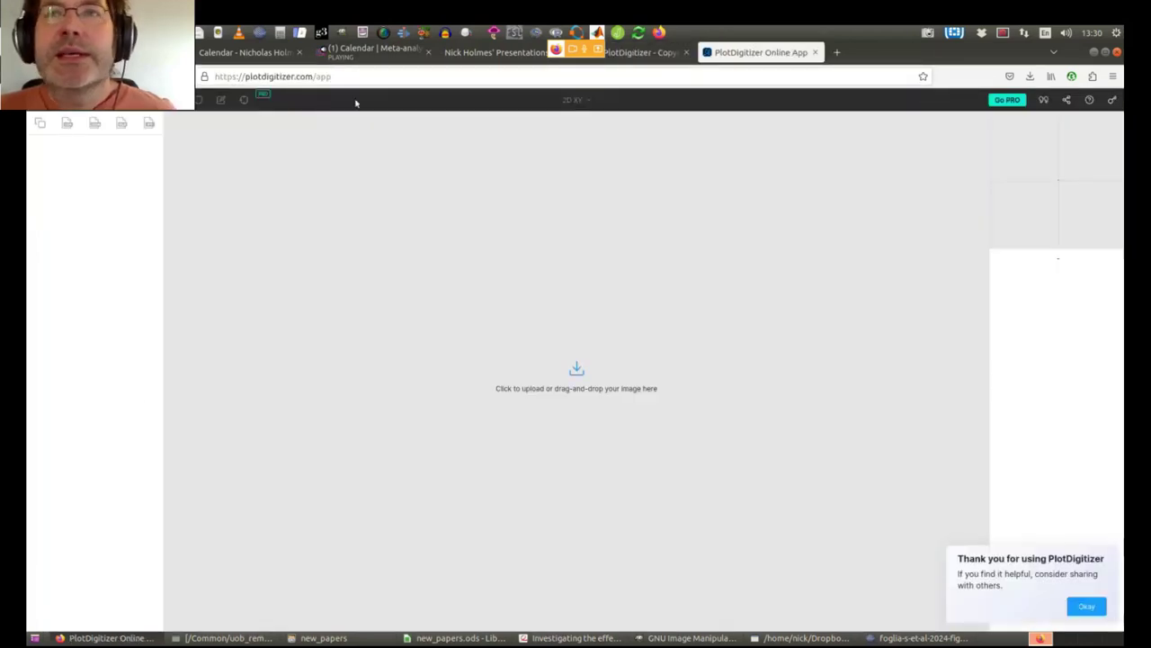
click(1087, 607)
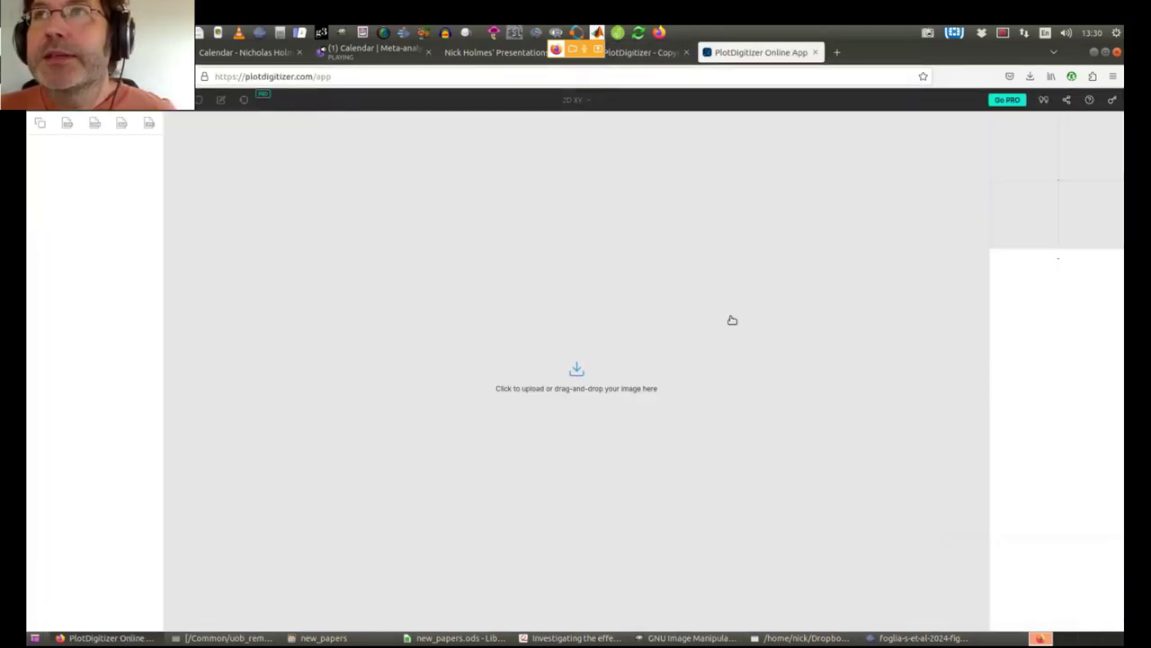
click(621, 54)
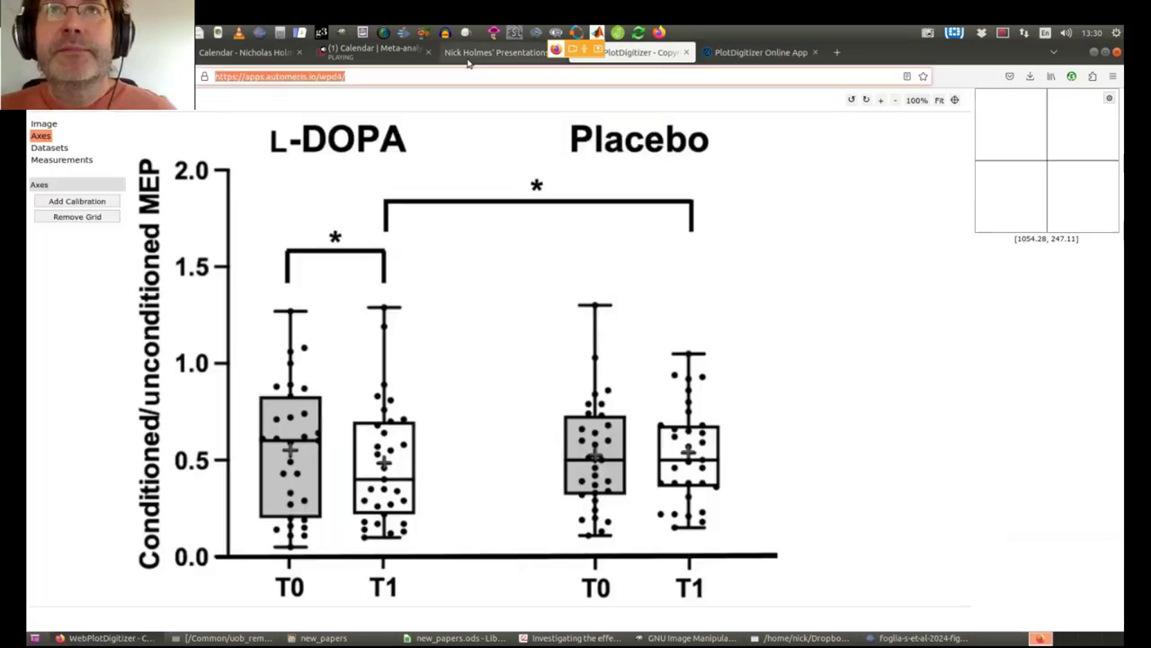
key(ctrl+Page_Up)
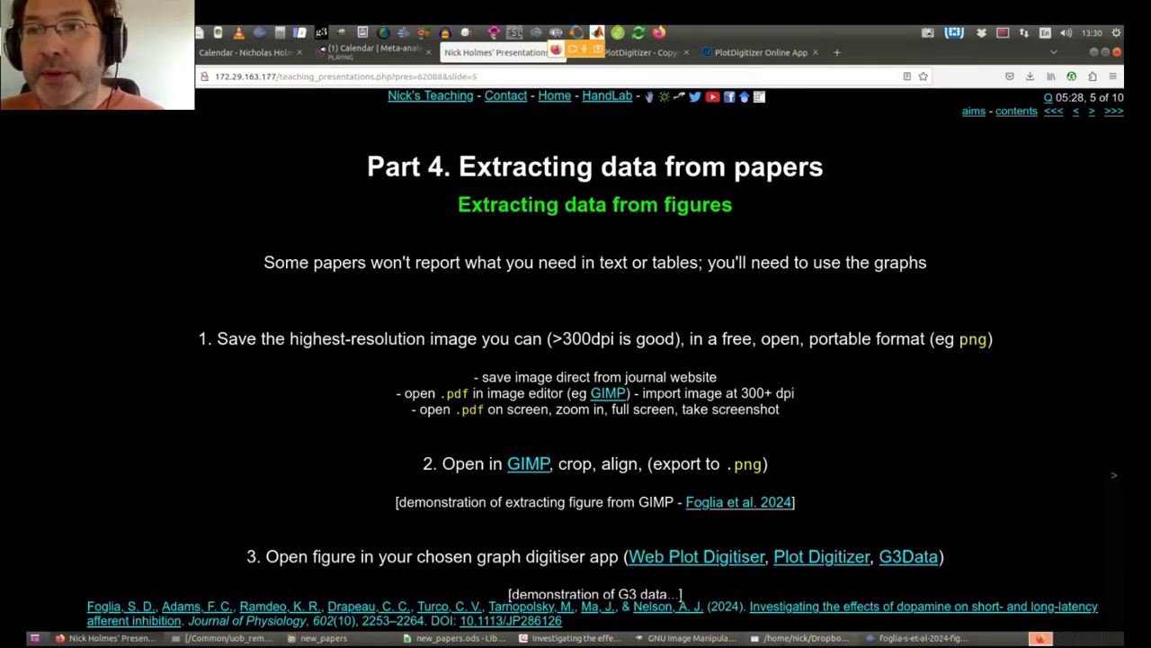
- Reopen foglia-s-et-al-2024-fig2.dat from new_papers, then advance the presentation to slide 6
click(334, 636)
double_click(225, 118)
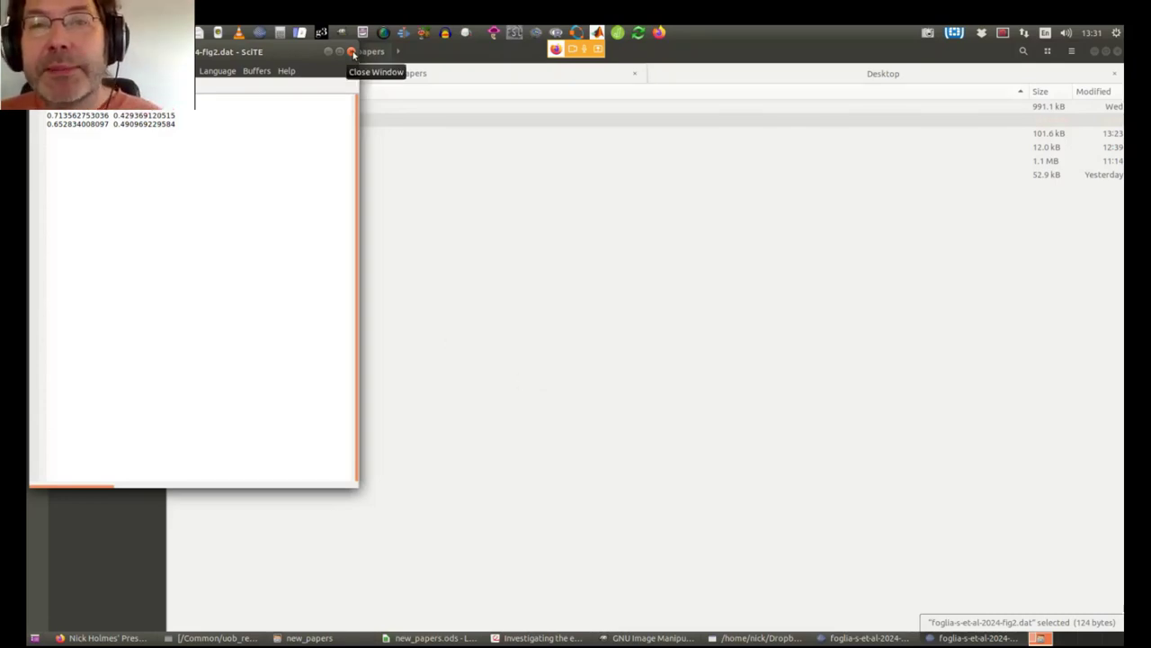
key(alt+Tab)
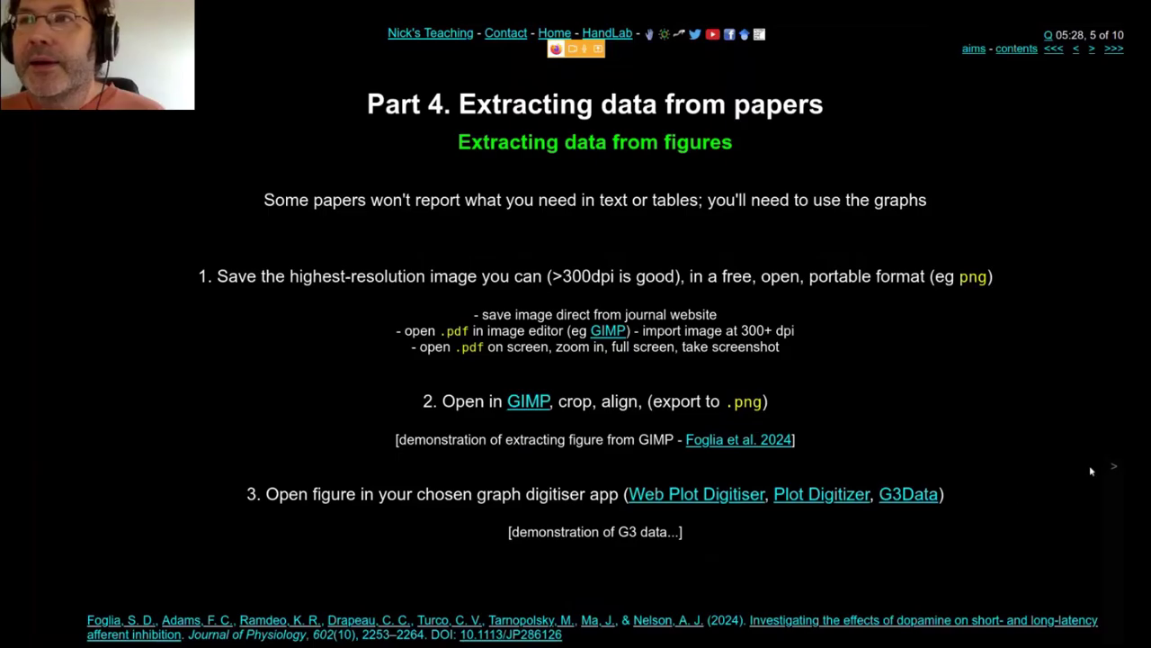
click(1115, 466)
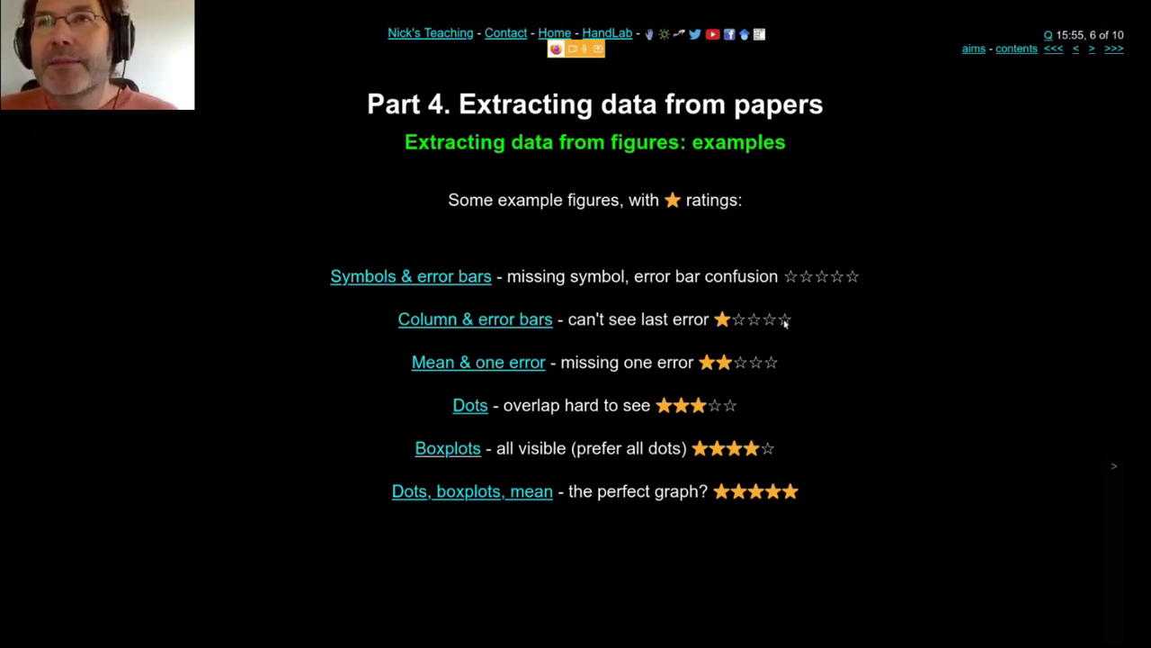
drag(784, 276, 861, 276)
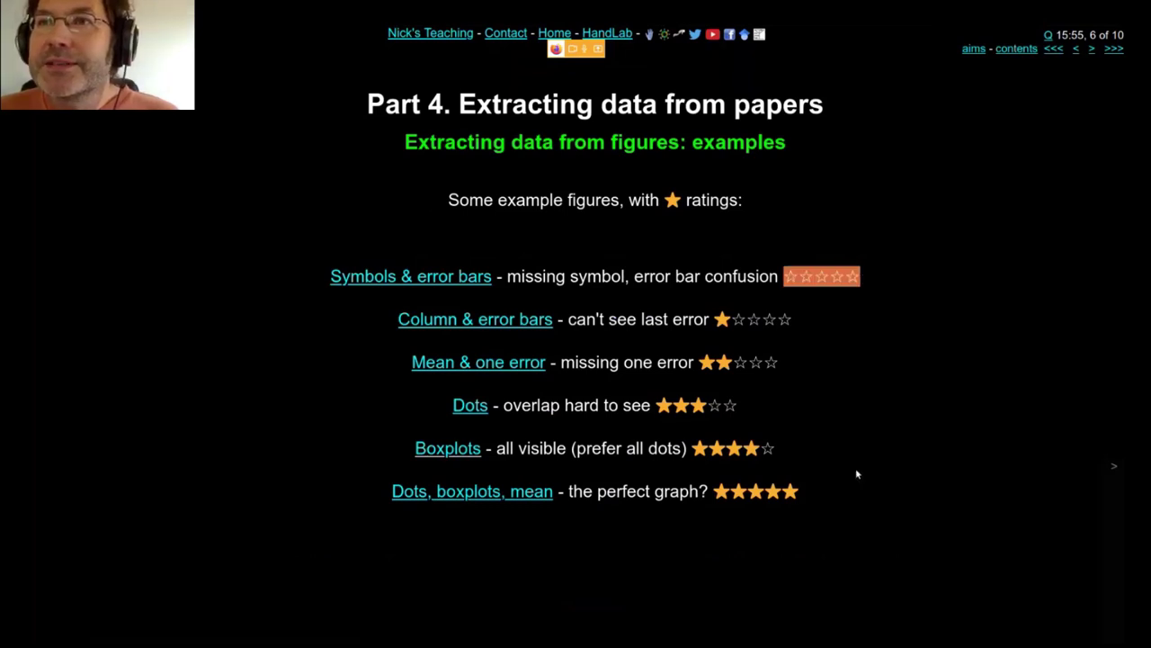
drag(805, 490, 706, 491)
click(504, 491)
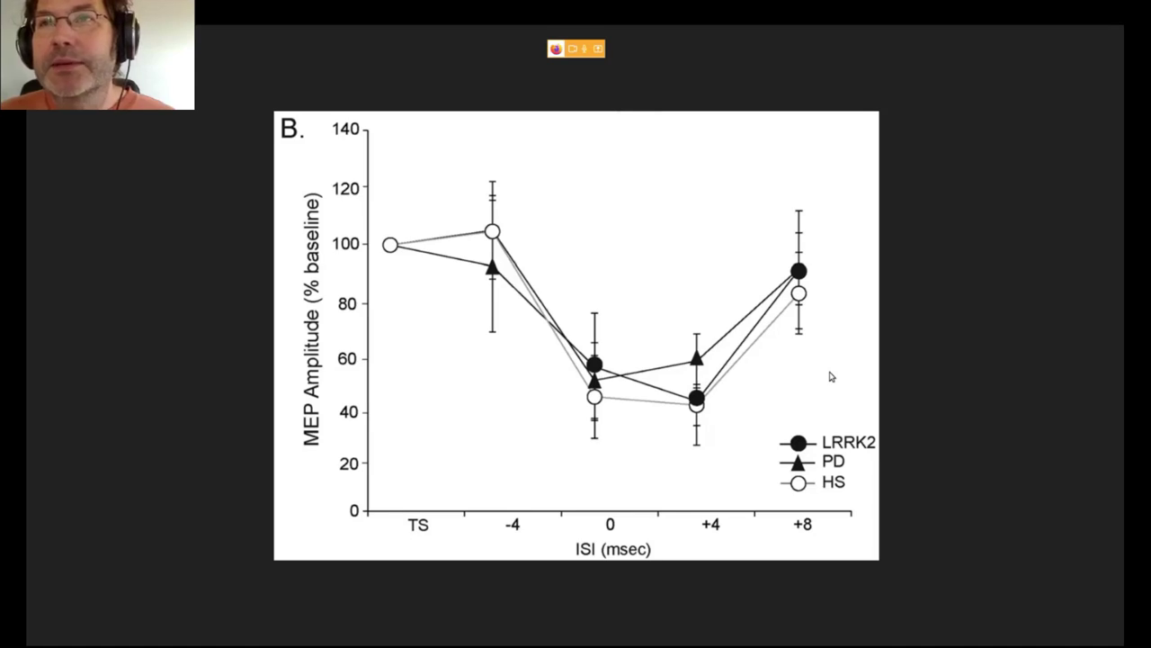
key(alt+Left)
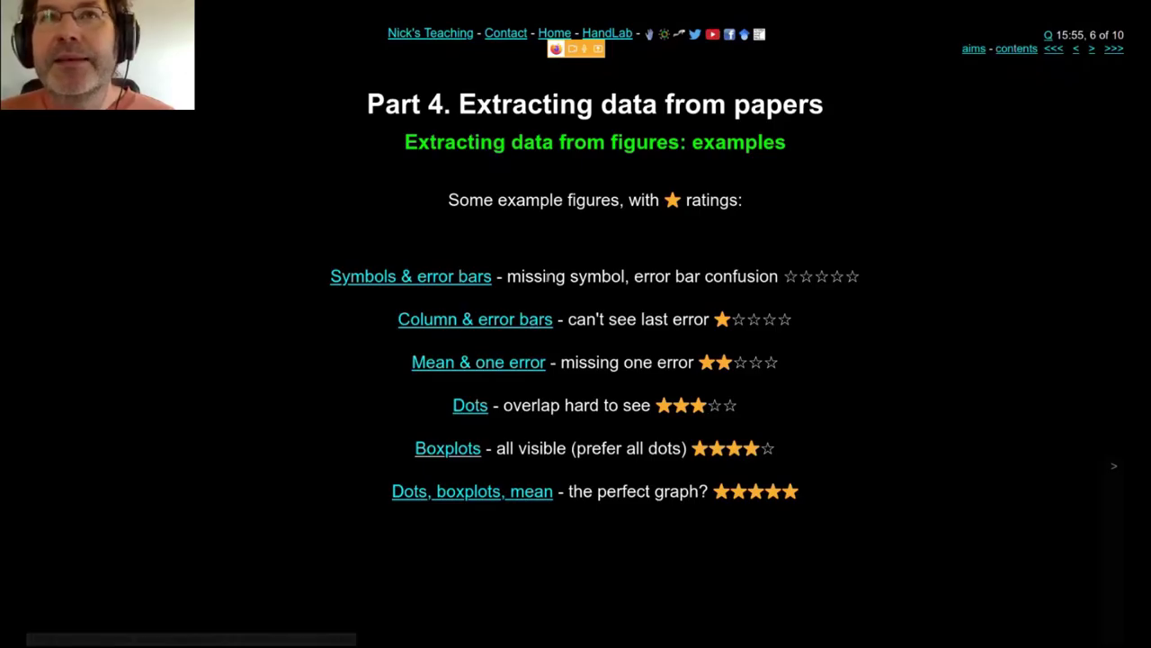